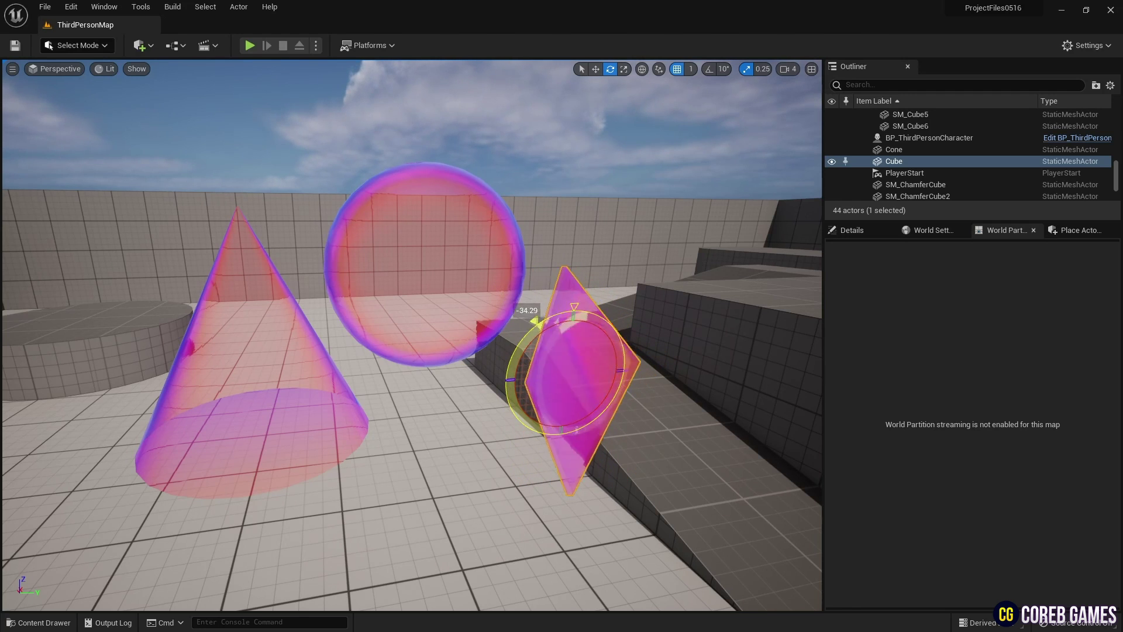
pyautogui.moveTo(523, 389)
pyautogui.mouseDown()
pyautogui.moveTo(497, 389)
pyautogui.moveTo(544, 393)
pyautogui.moveTo(523, 389)
pyautogui.mouseUp()
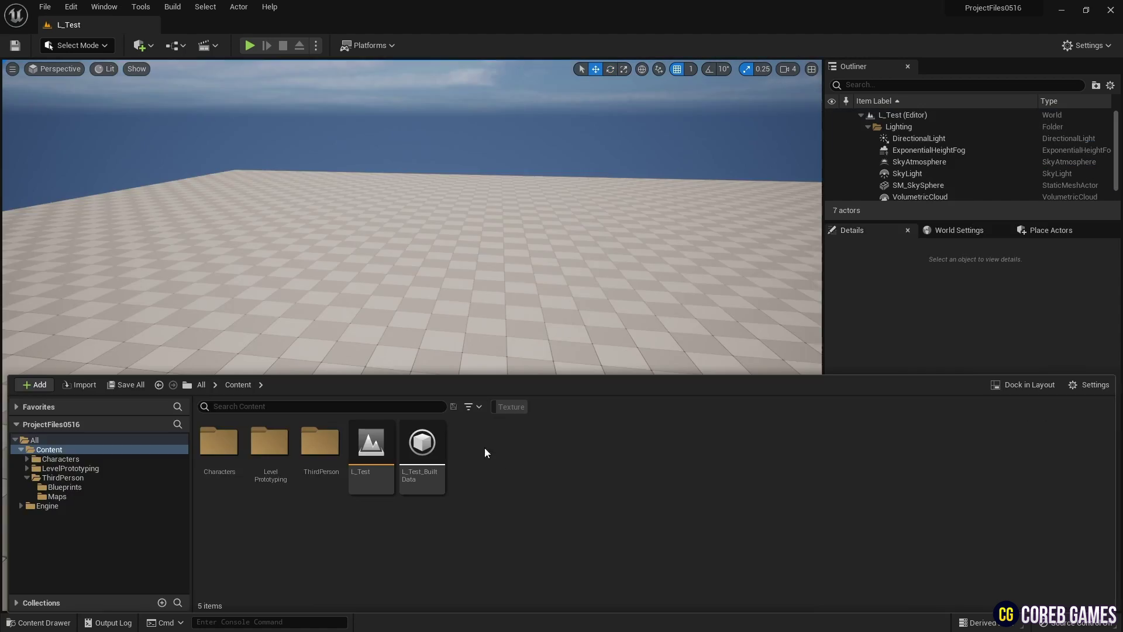
# - Create a new material named M_ColorGlass in the Content folder
pyautogui.rightClick(488, 455)
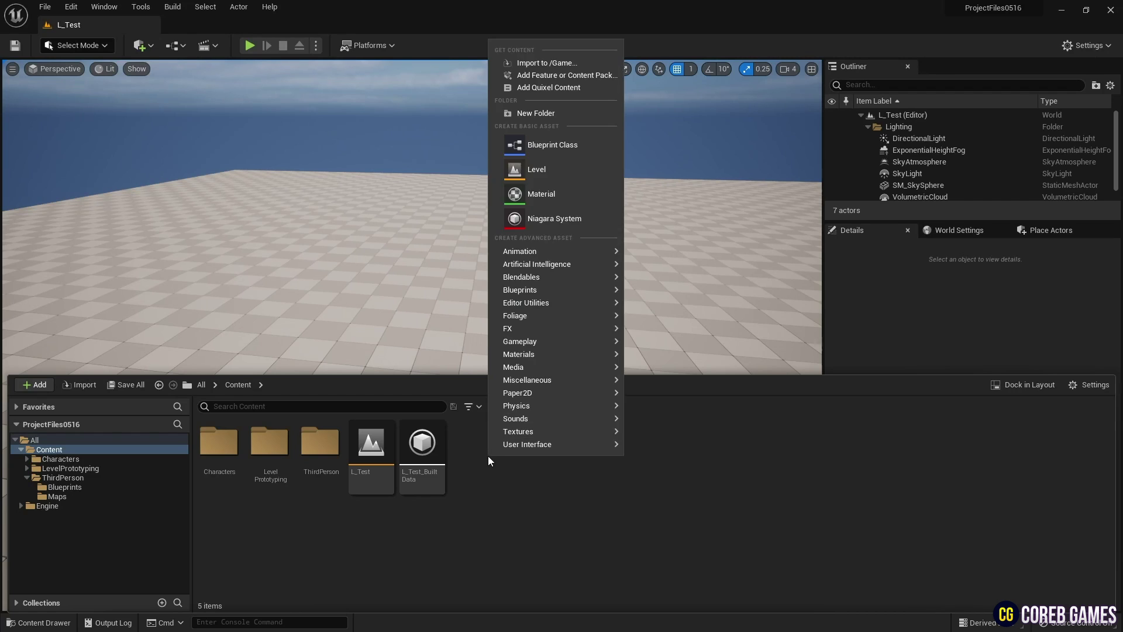
pyautogui.click(574, 193)
pyautogui.write('M_ColorGlass')
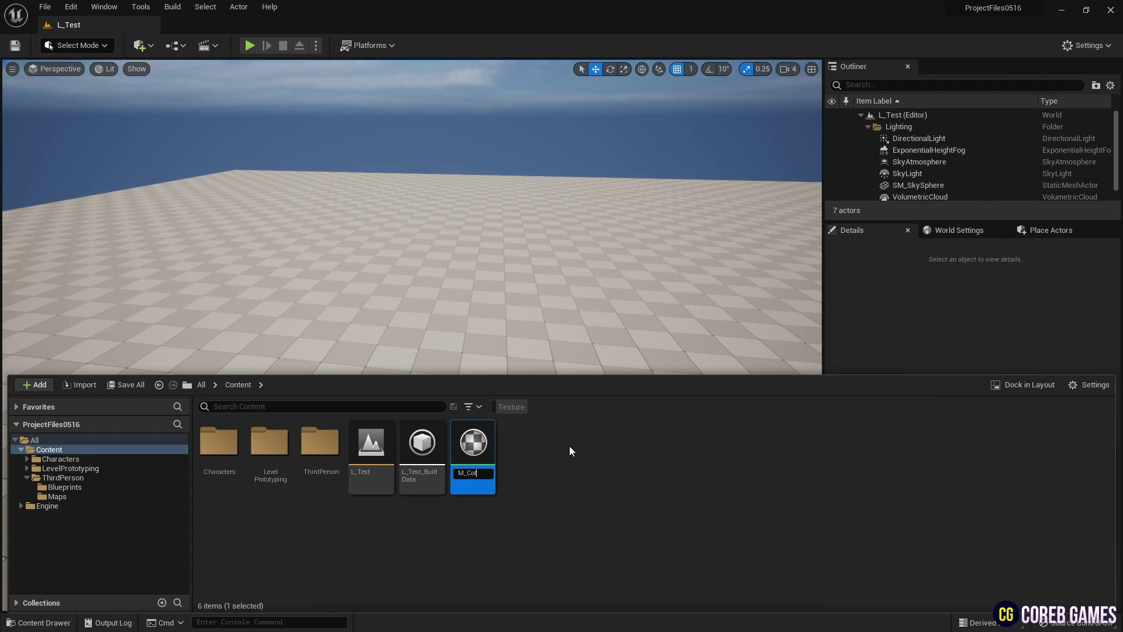
pyautogui.press('Return')
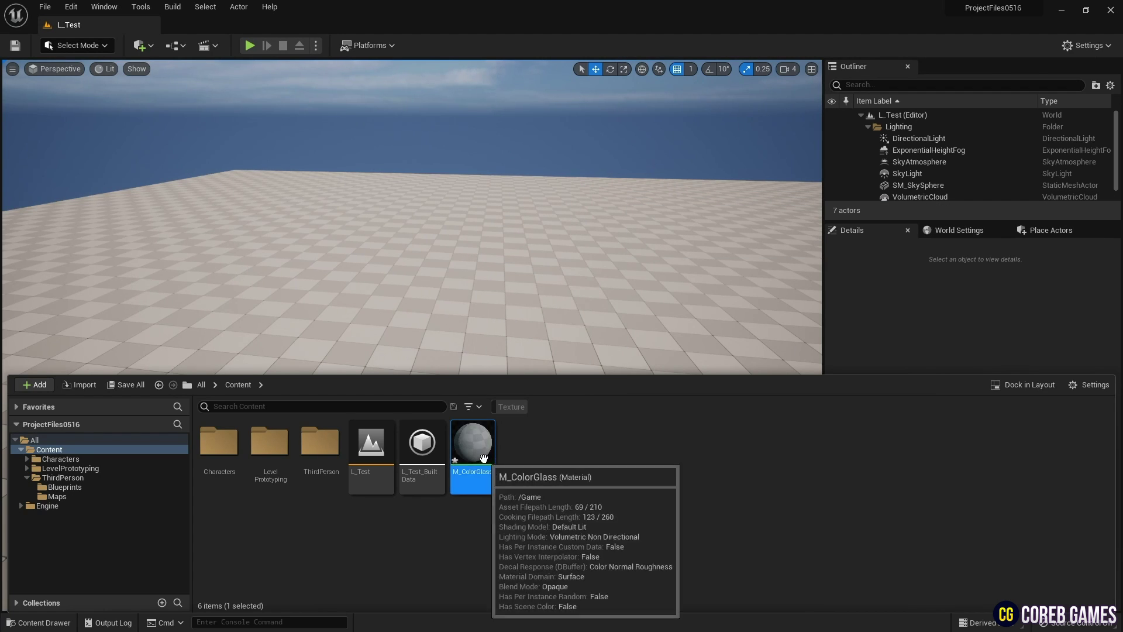
# - Open M_ColorGlass for editing, set its blend mode to Translucent and make it two-sided
pyautogui.doubleClick(478, 455)
pyautogui.click(150, 496)
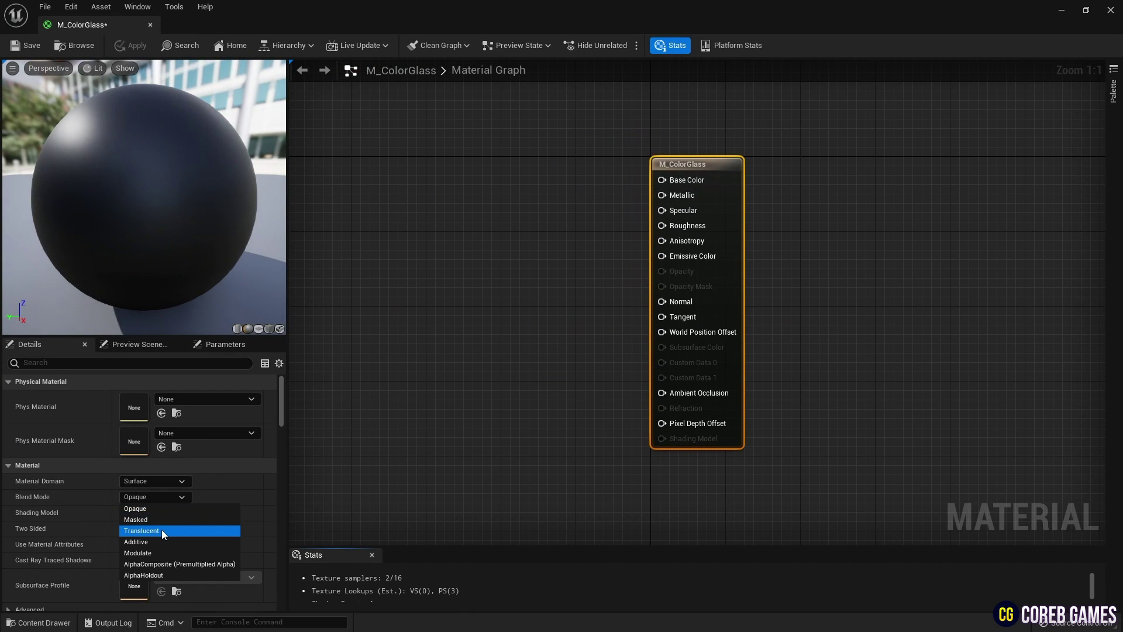
pyautogui.click(162, 529)
pyautogui.click(124, 528)
# - Add a Fresnel node to the material graph, well to the left of the material's output node
pyautogui.moveTo(540, 314); pyautogui.dragTo(765, 309, button='right')
pyautogui.rightClick(515, 236)
pyautogui.write('fresnel')
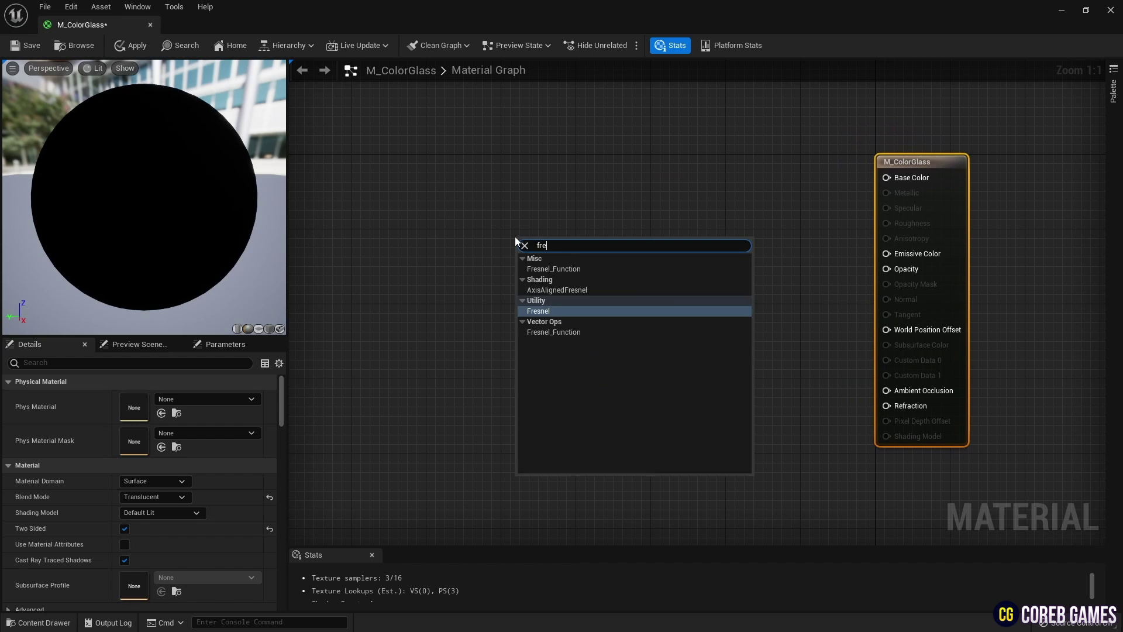
pyautogui.click(560, 308)
pyautogui.moveTo(557, 243); pyautogui.dragTo(451, 323)
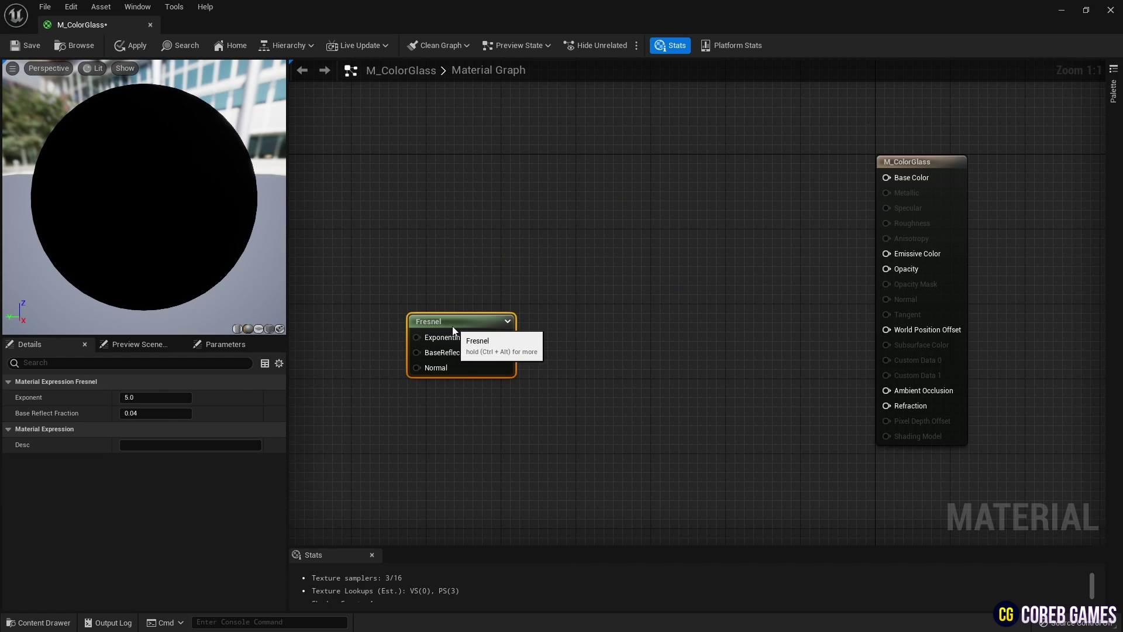
# - Add a Divide node to the upper right of the Fresnel node
pyautogui.moveTo(510, 286); pyautogui.dragTo(536, 301, button='right')
pyautogui.click(581, 261)
pyautogui.press('d')
pyautogui.click(581, 261)
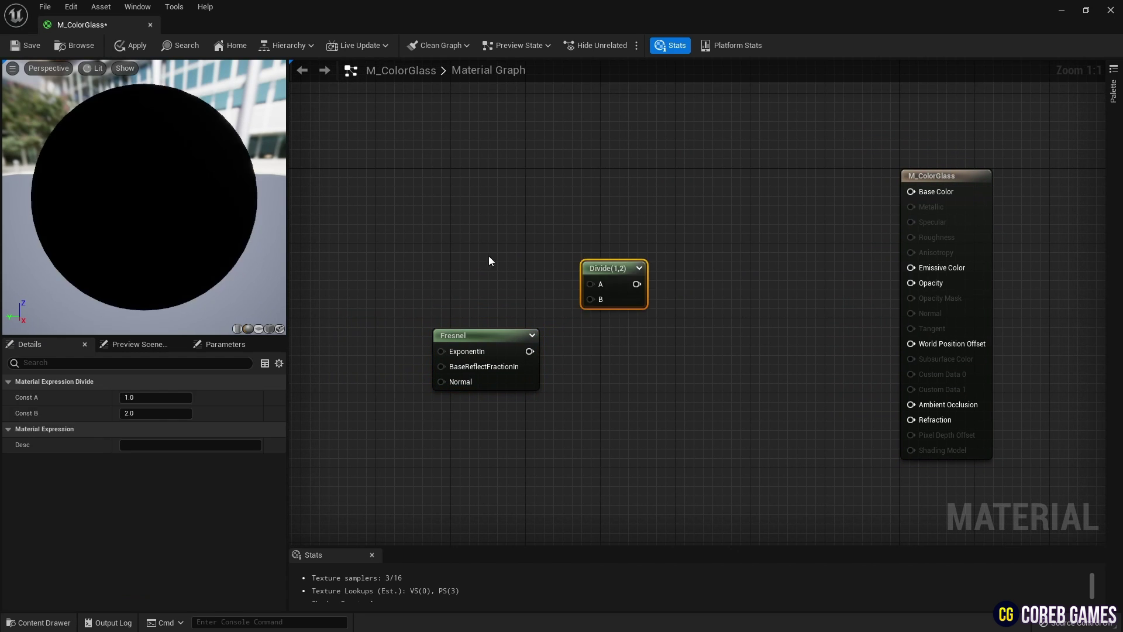
# - Add a scalar parameter named Divide above the Fresnel node and set its default value to 0.06
pyautogui.moveTo(471, 240); pyautogui.dragTo(489, 257, button='right')
pyautogui.press('s')
pyautogui.click(478, 246)
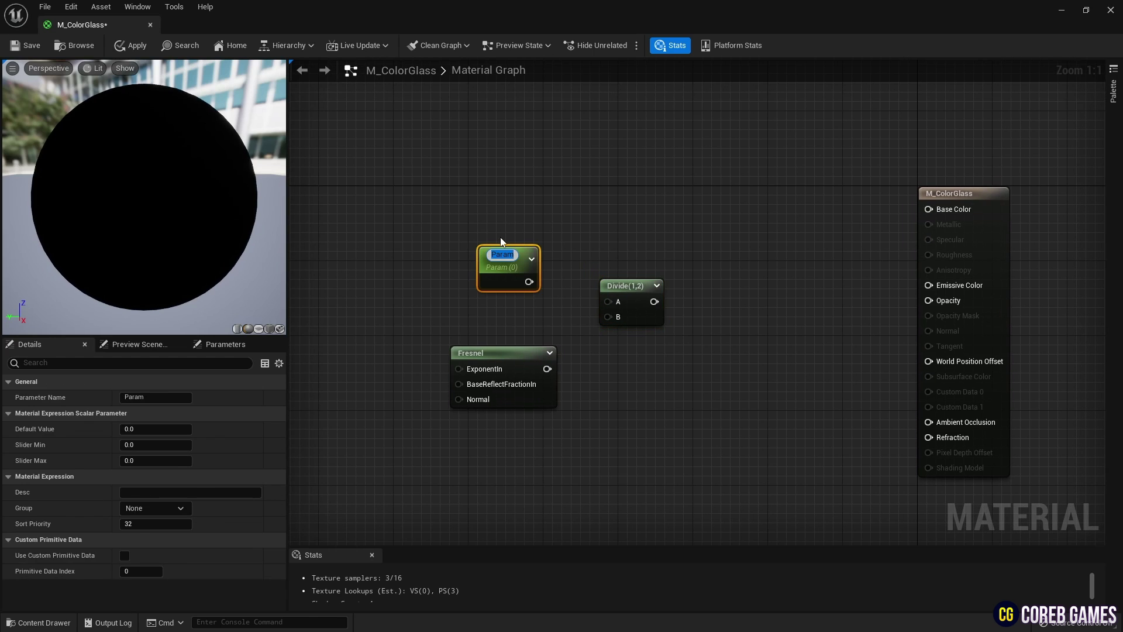
pyautogui.write('Divide')
pyautogui.press('Return')
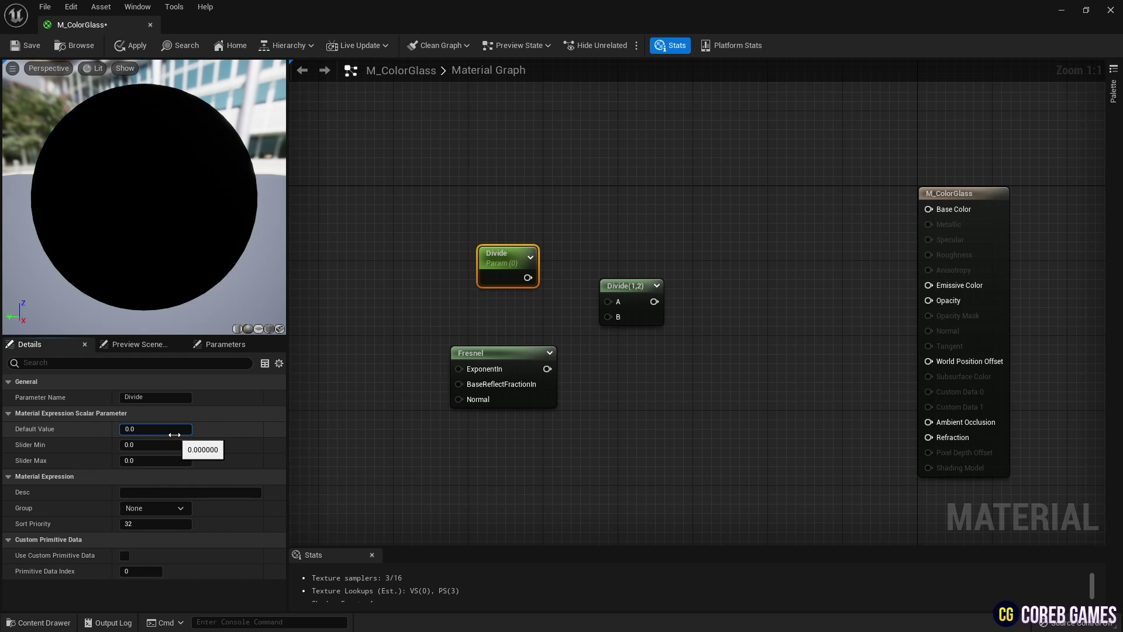
pyautogui.write('6')
pyautogui.press('Return')
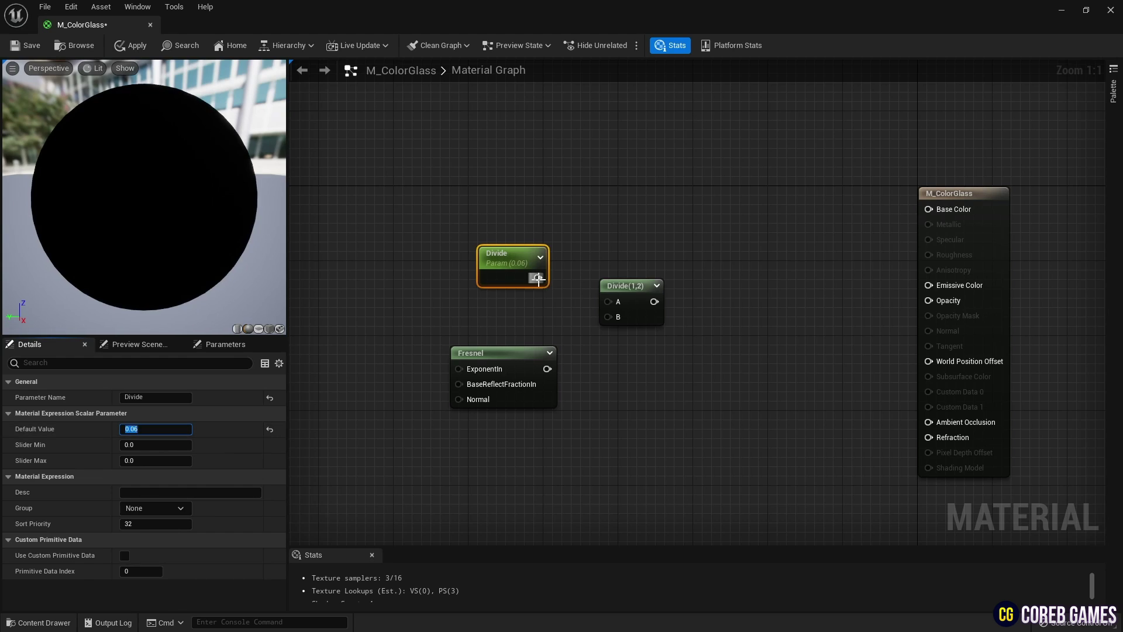
# - Wire the Divide parameter into A and the Fresnel into B of the Divide node, and preview that node
pyautogui.moveTo(530, 282); pyautogui.dragTo(530, 316)
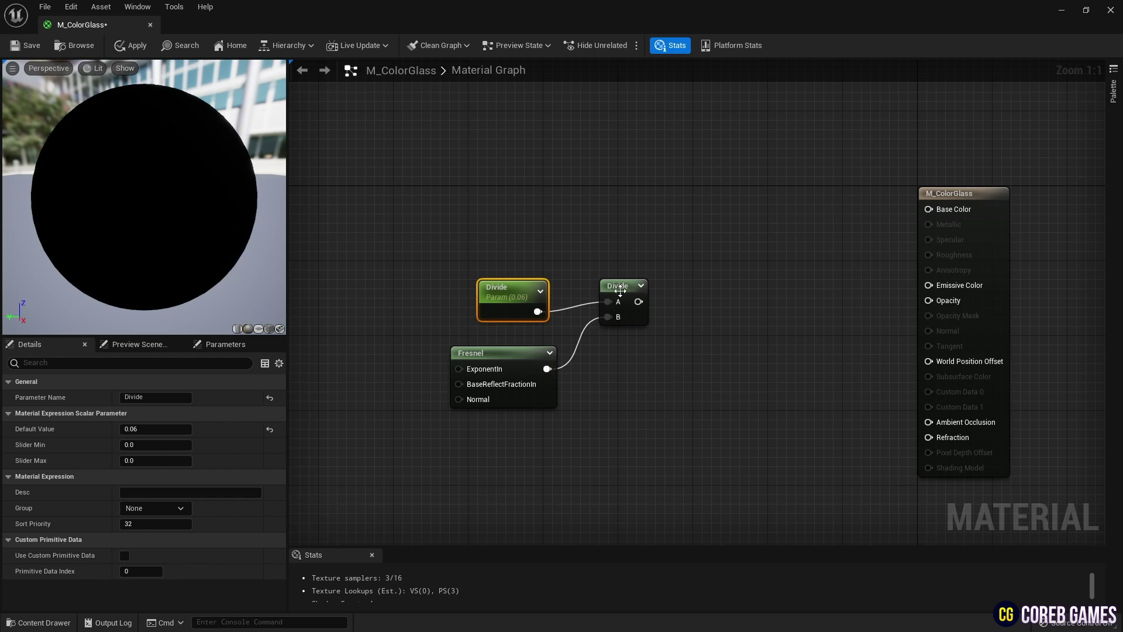
pyautogui.moveTo(624, 286); pyautogui.dragTo(606, 297)
pyautogui.rightClick(606, 296)
pyautogui.click(650, 319)
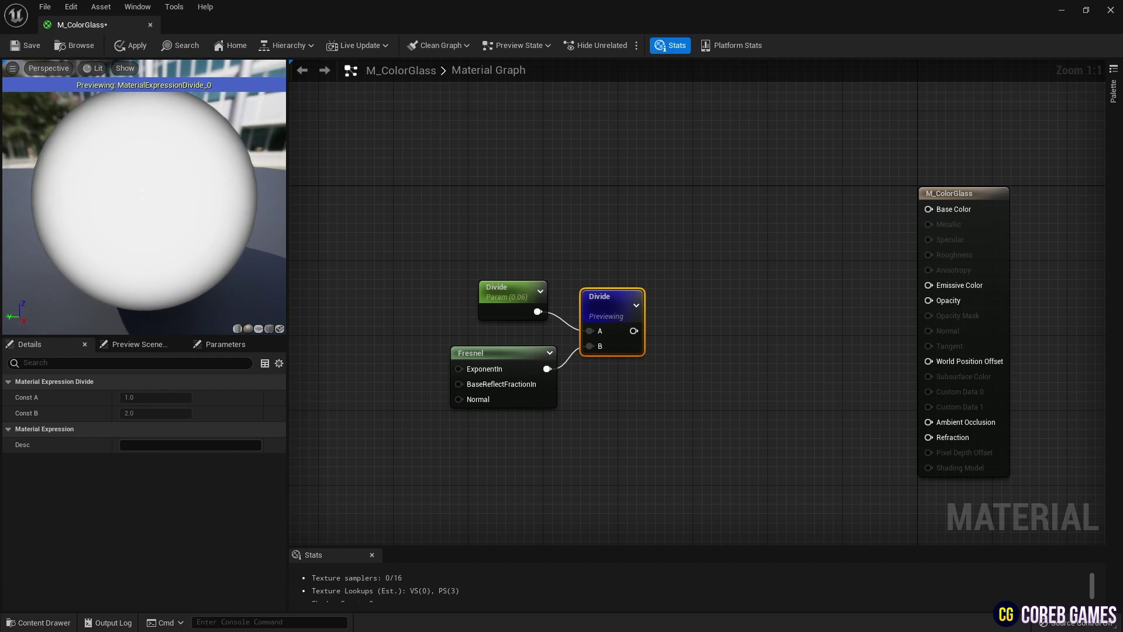
# - Shift the existing nodes left, add a Power node and feed the Divide result into its Base
pyautogui.moveTo(427, 231); pyautogui.dragTo(587, 353)
pyautogui.moveTo(609, 296); pyautogui.dragTo(525, 314)
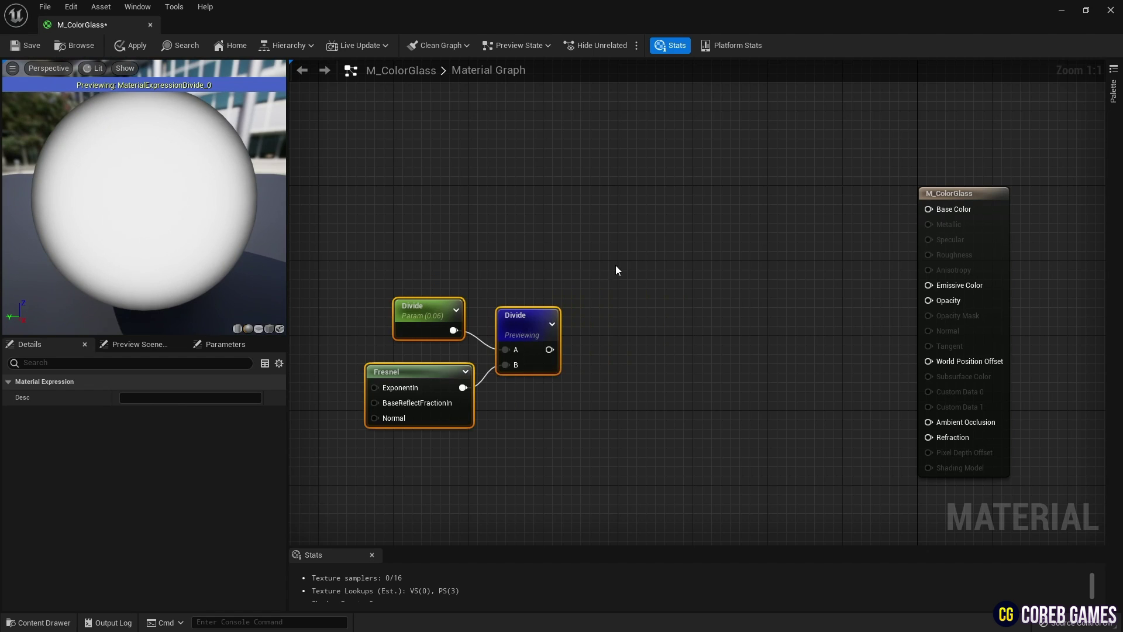
pyautogui.click(618, 286)
pyautogui.rightClick(619, 286)
pyautogui.write('po')
pyautogui.press('Return')
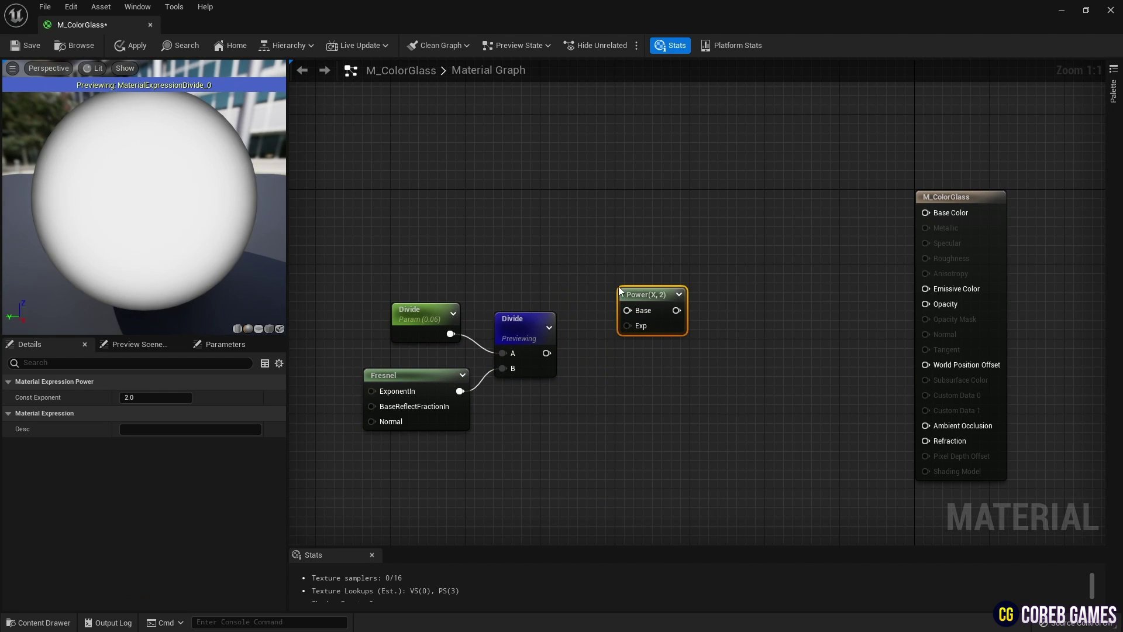
pyautogui.moveTo(546, 352); pyautogui.dragTo(633, 321)
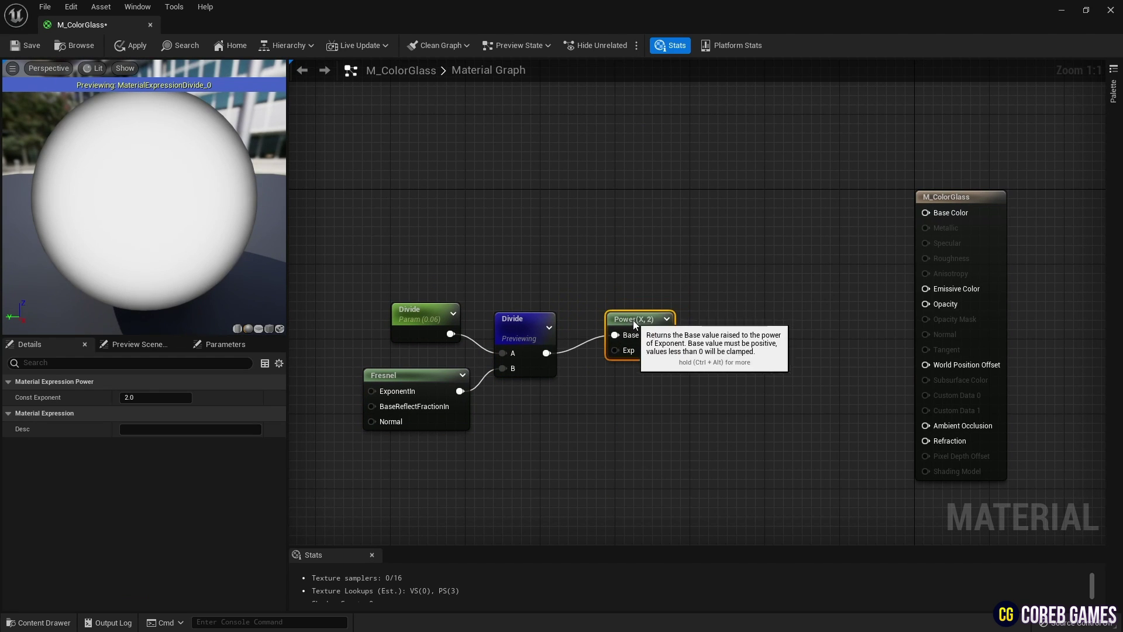
# - Add a scalar parameter named Contrast below the Power node and set its default value to 1.6
pyautogui.click(550, 391)
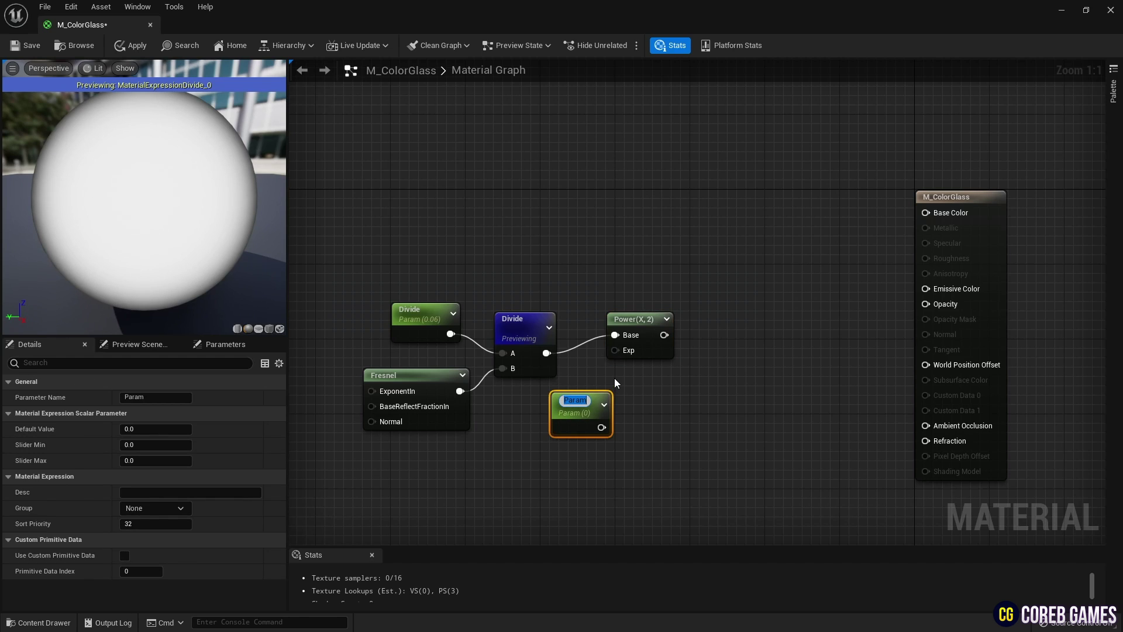
pyautogui.write('Constan')
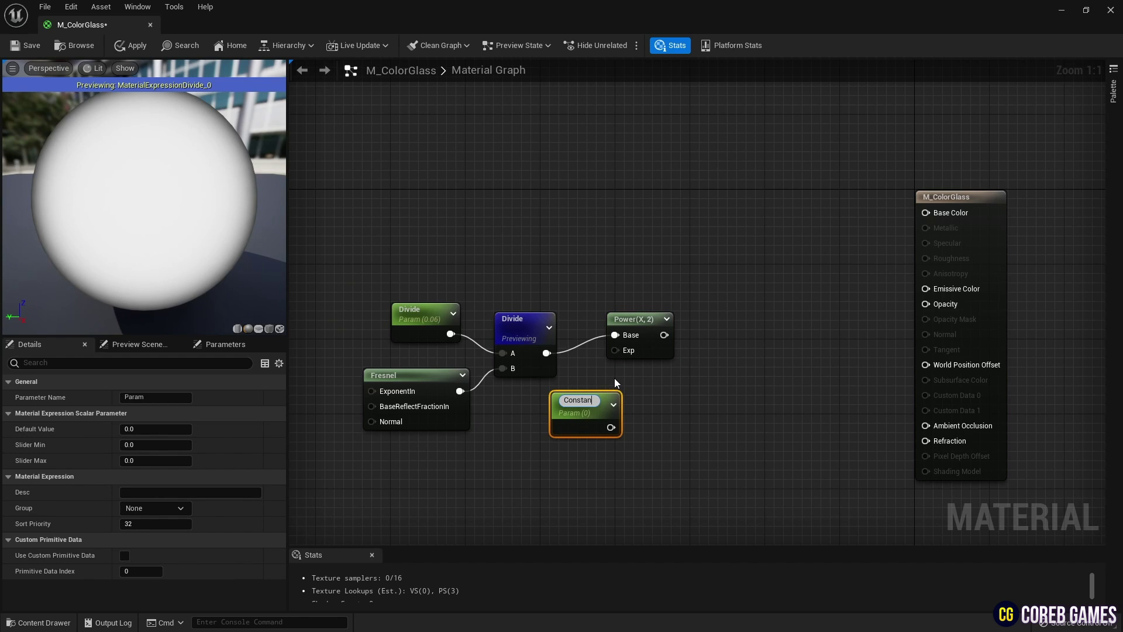
pyautogui.press('BackSpace')
pyautogui.press('BackSpace')
pyautogui.press('BackSpace')
pyautogui.write('trast')
pyautogui.press('Return')
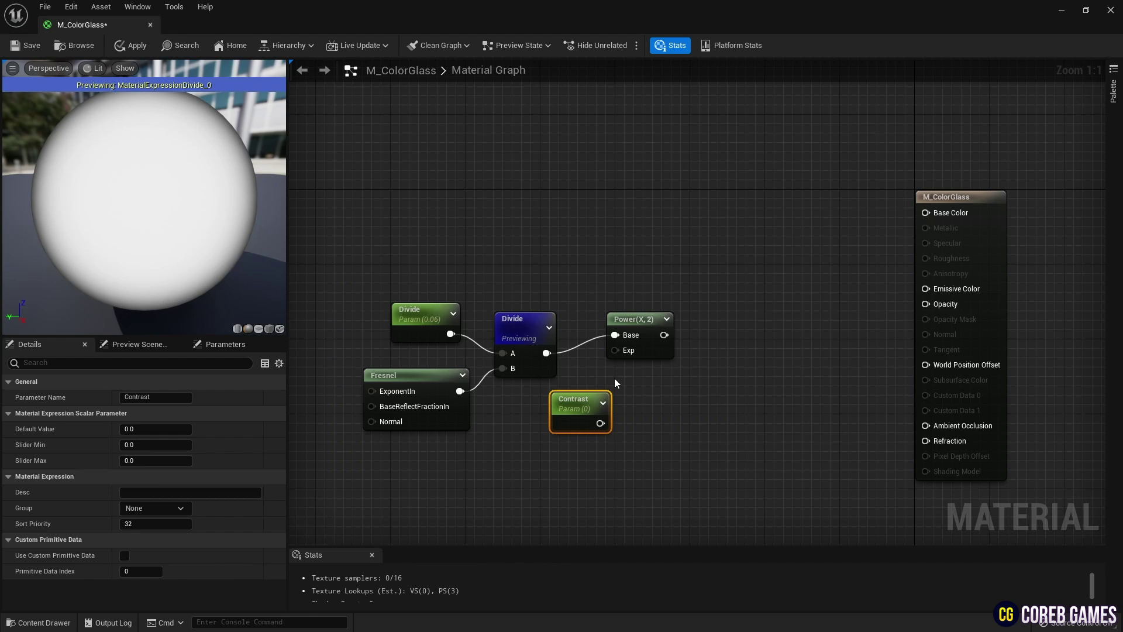
pyautogui.click(160, 431)
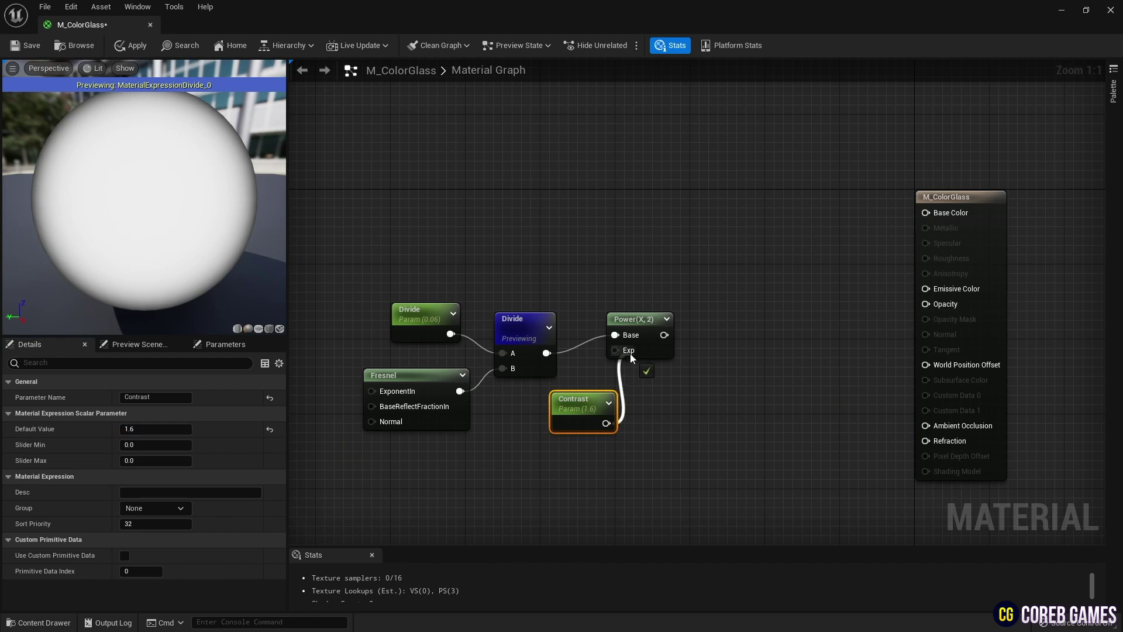
# - With Contrast feeding the Power node's Exp input, preview the Power node and tidy the two nodes' positions
pyautogui.rightClick(638, 324)
pyautogui.click(654, 342)
pyautogui.moveTo(652, 327); pyautogui.dragTo(643, 318)
pyautogui.moveTo(579, 401); pyautogui.dragTo(549, 396)
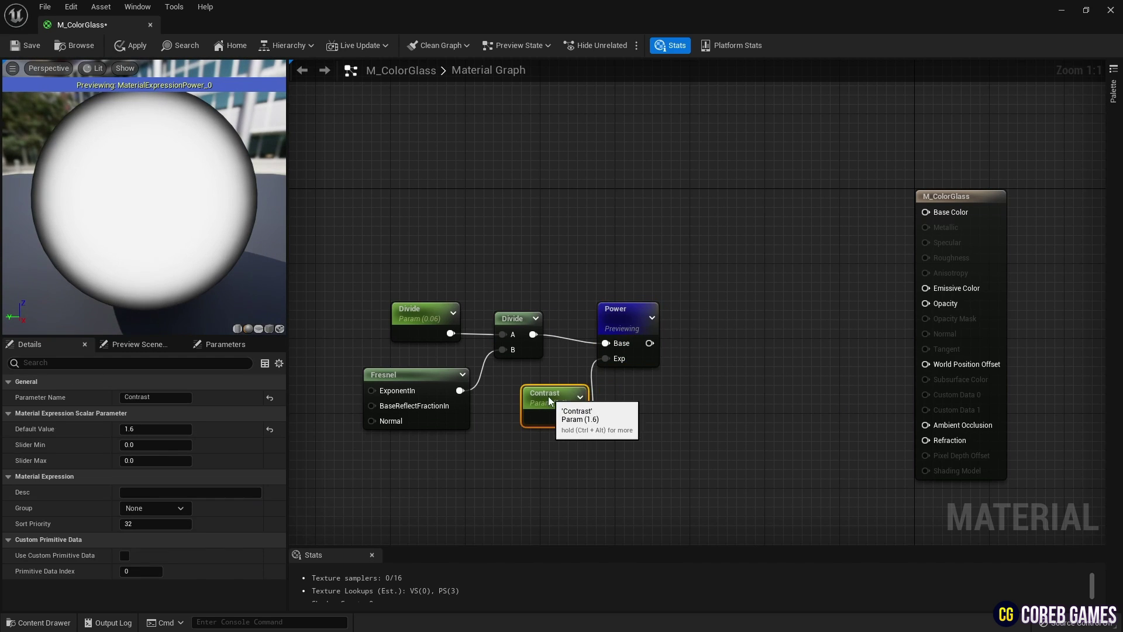
# - Stop previewing the Power node, shift the node group left and add a Lerp node with Power feeding its Alpha
pyautogui.rightClick(625, 321)
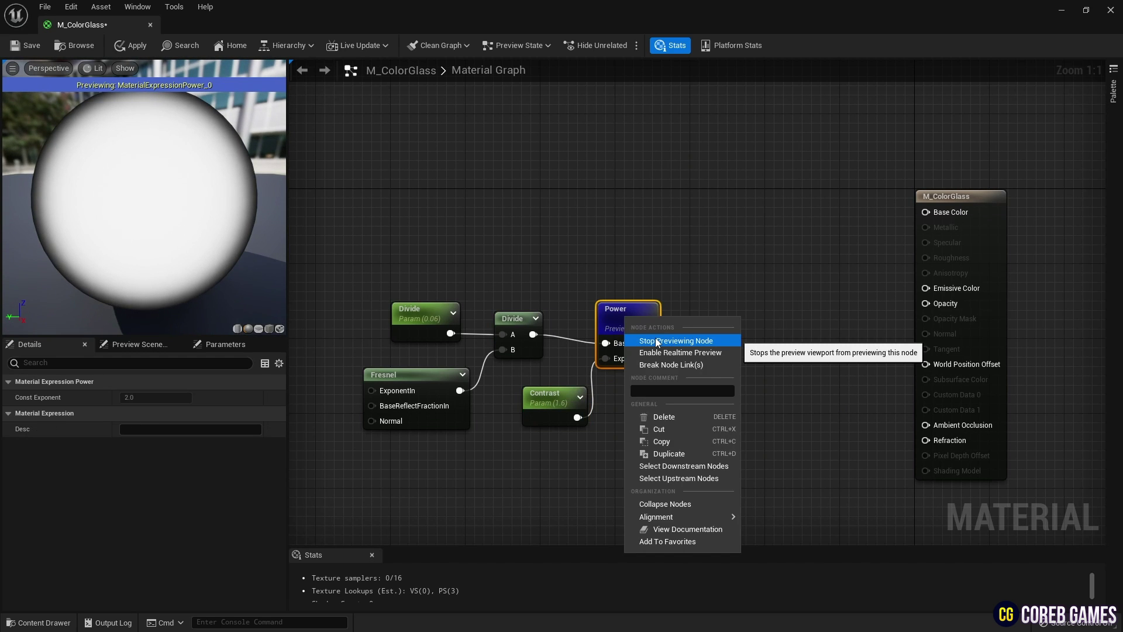
pyautogui.click(655, 339)
pyautogui.hotkey('ctrl', 'a')
pyautogui.moveTo(614, 319); pyautogui.dragTo(664, 310)
pyautogui.click(655, 263)
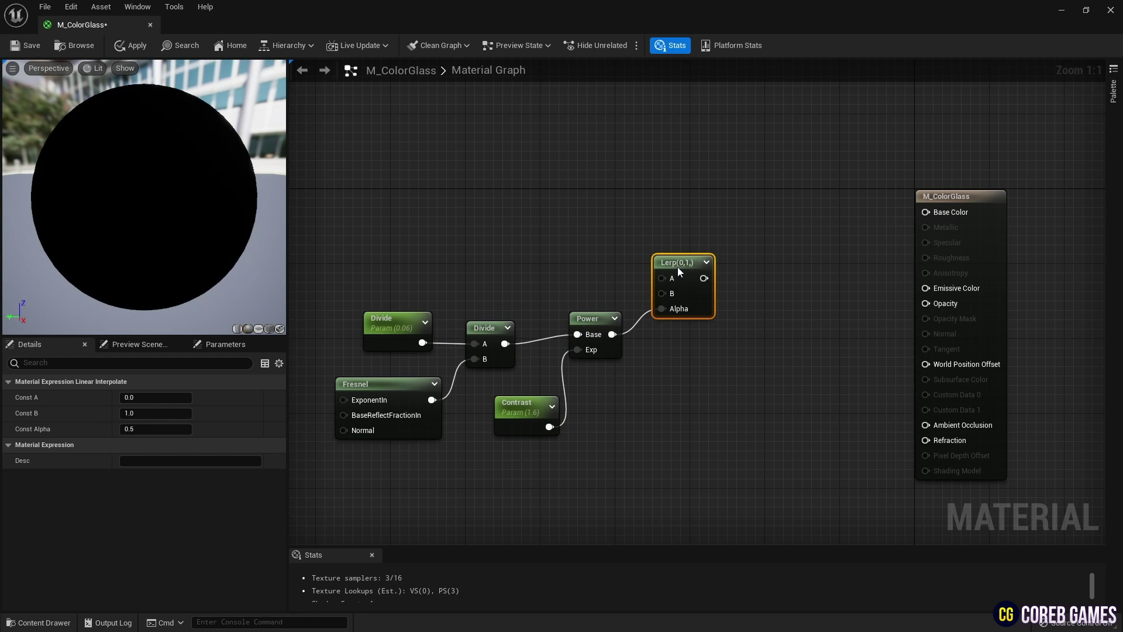
# - Preview the Lerp node and move it slightly higher in the graph
pyautogui.rightClick(677, 267)
pyautogui.click(701, 282)
pyautogui.moveTo(691, 270); pyautogui.dragTo(688, 241)
# - Add two Constant3Vector nodes, one above the other, in the free area above the Divide parameter
pyautogui.moveTo(528, 157); pyautogui.dragTo(678, 319, button='right')
pyautogui.click(548, 214)
pyautogui.moveTo(547, 214); pyautogui.dragTo(563, 232, button='right')
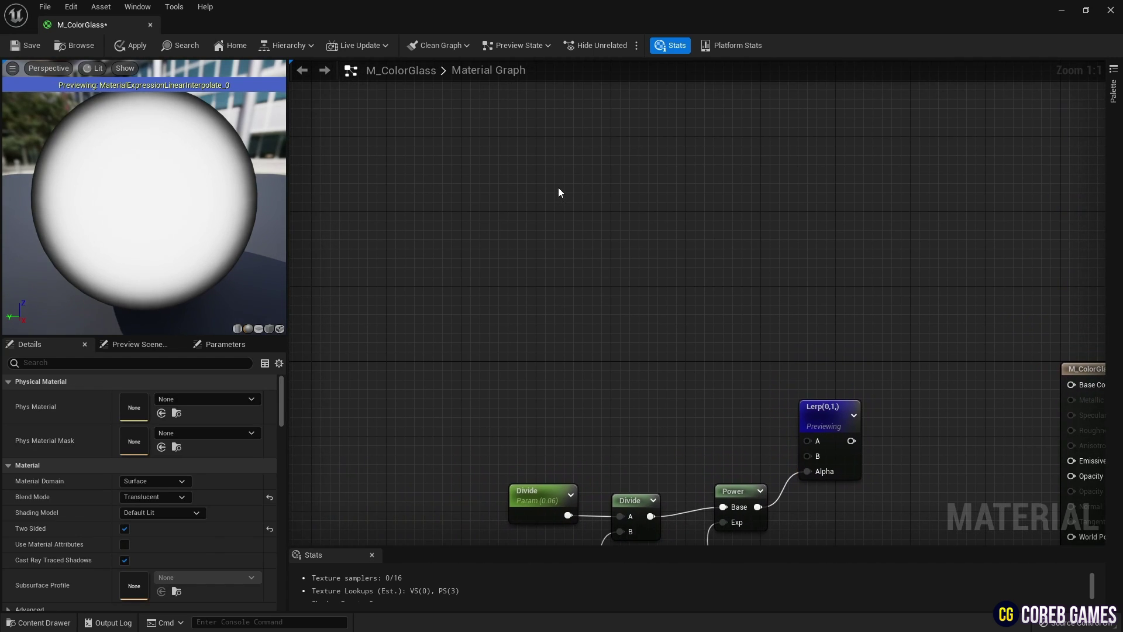
pyautogui.press('3')
pyautogui.click(563, 182)
pyautogui.click(566, 289)
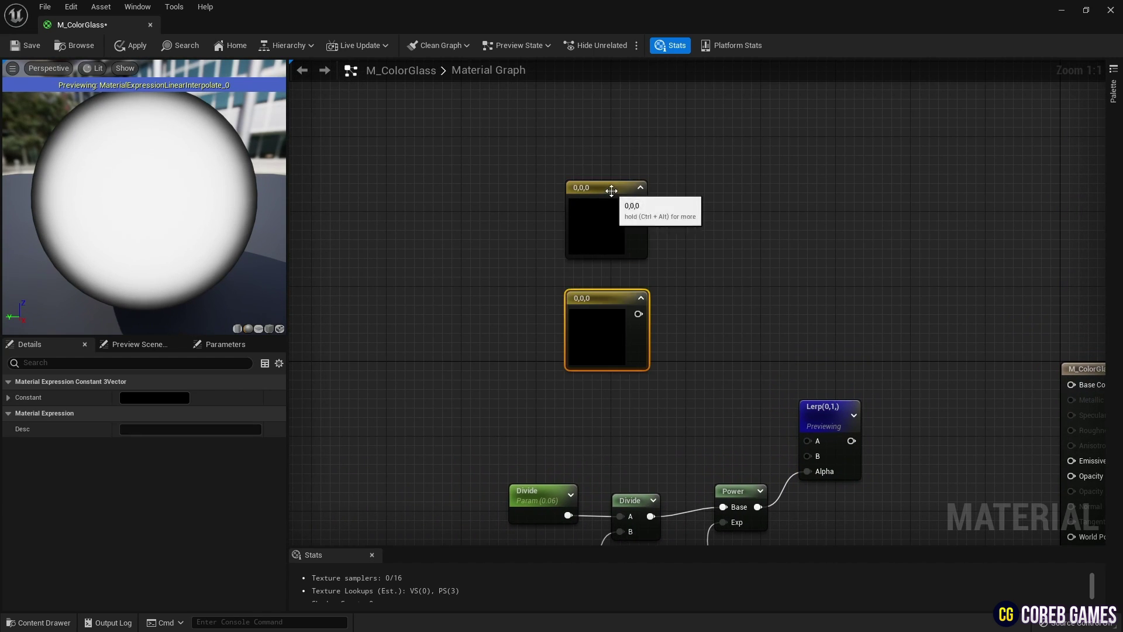
# - Convert the upper colour constant to a parameter named Color 1, set it to blue (0, 0.0793, 1) and move it up
pyautogui.rightClick(612, 193)
pyautogui.click(675, 216)
pyautogui.write('Color1')
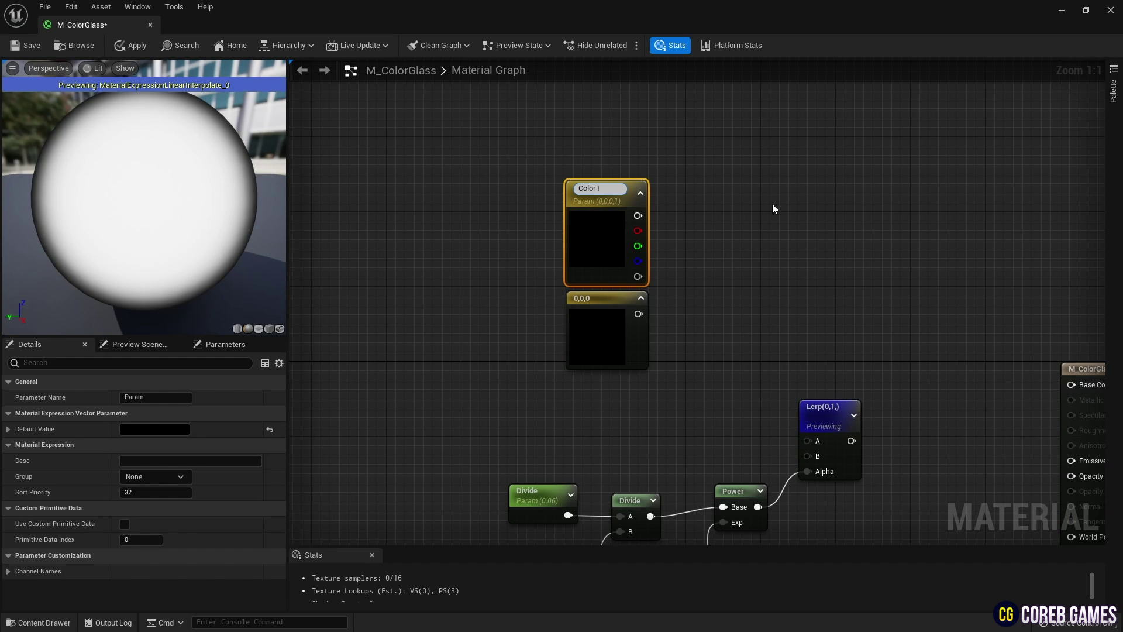
pyautogui.press('Return')
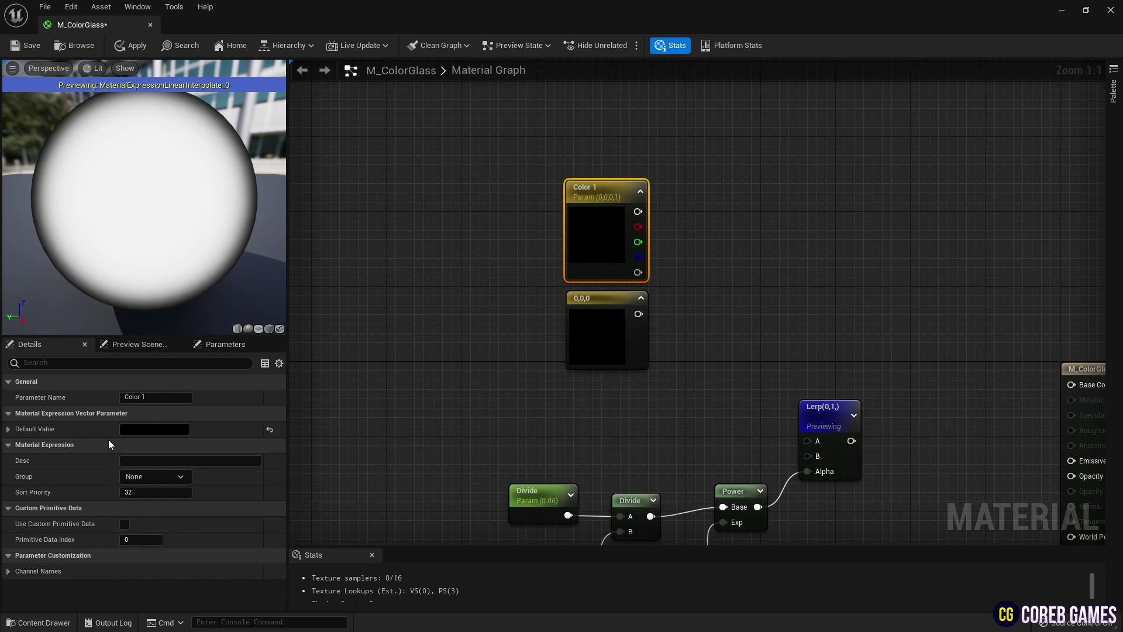
pyautogui.click(154, 428)
pyautogui.click(279, 353)
pyautogui.click(321, 611)
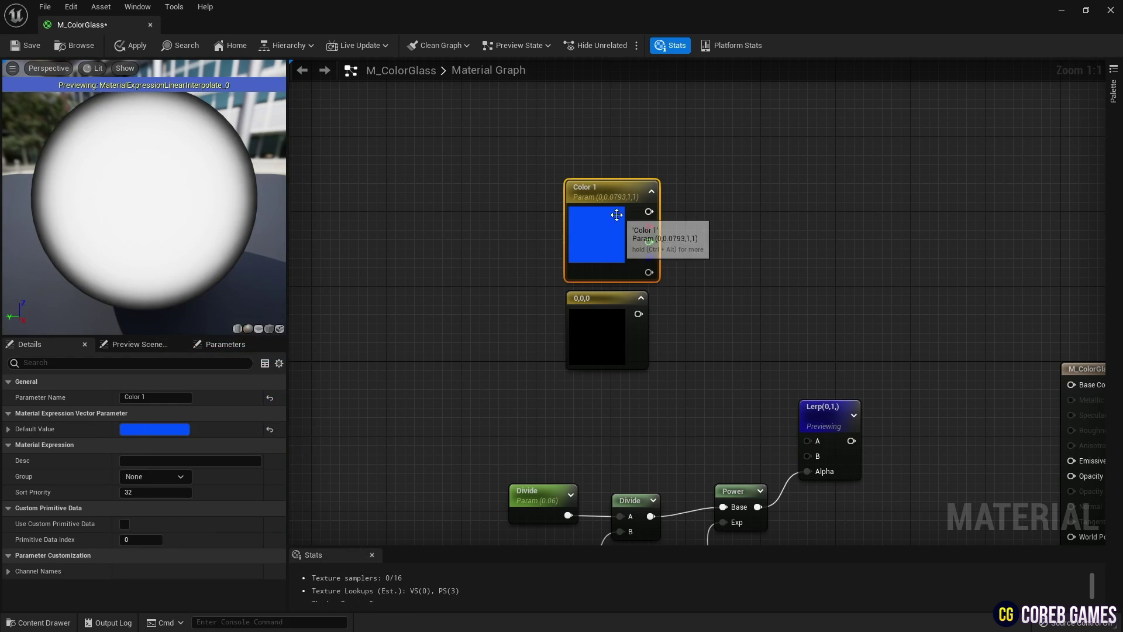
pyautogui.moveTo(617, 215); pyautogui.dragTo(617, 190)
# - Convert the lower colour constant to a parameter named Color 2 and set its default to red (1, 0.0332, 0)
pyautogui.click(598, 304)
pyautogui.rightClick(609, 307)
pyautogui.click(672, 332)
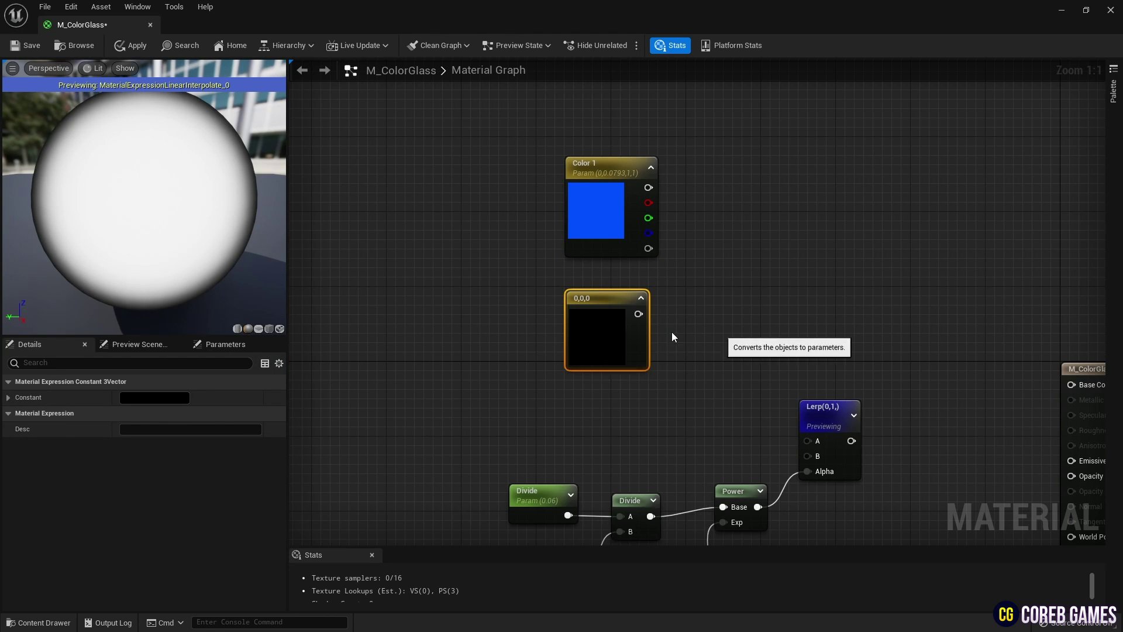
pyautogui.write('Color 2')
pyautogui.press('Return')
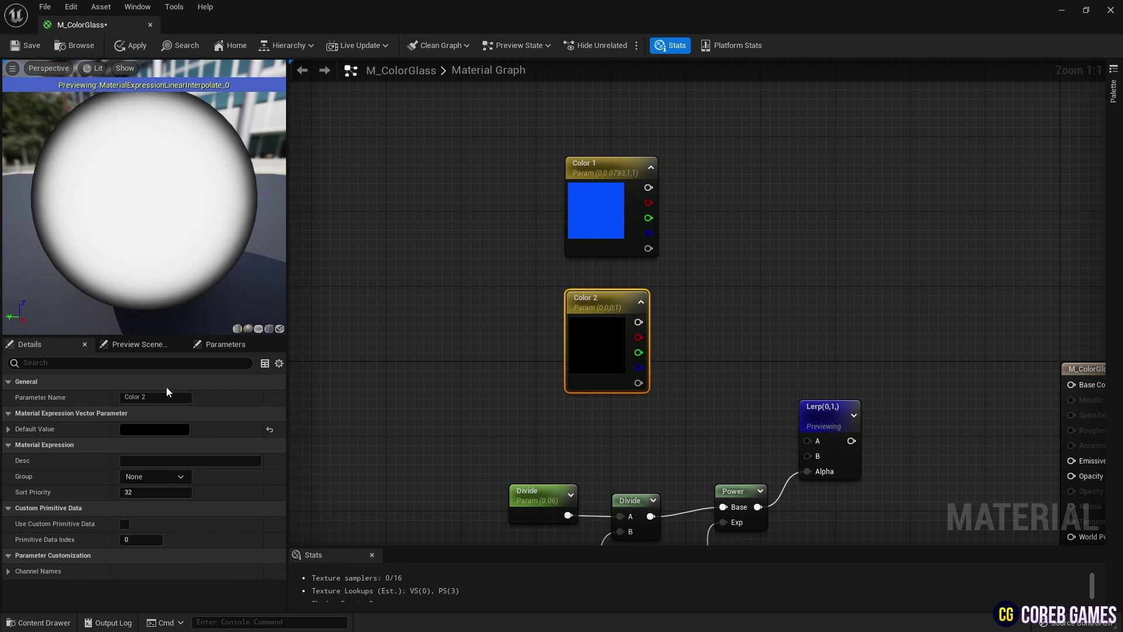
pyautogui.click(155, 428)
pyautogui.click(232, 354)
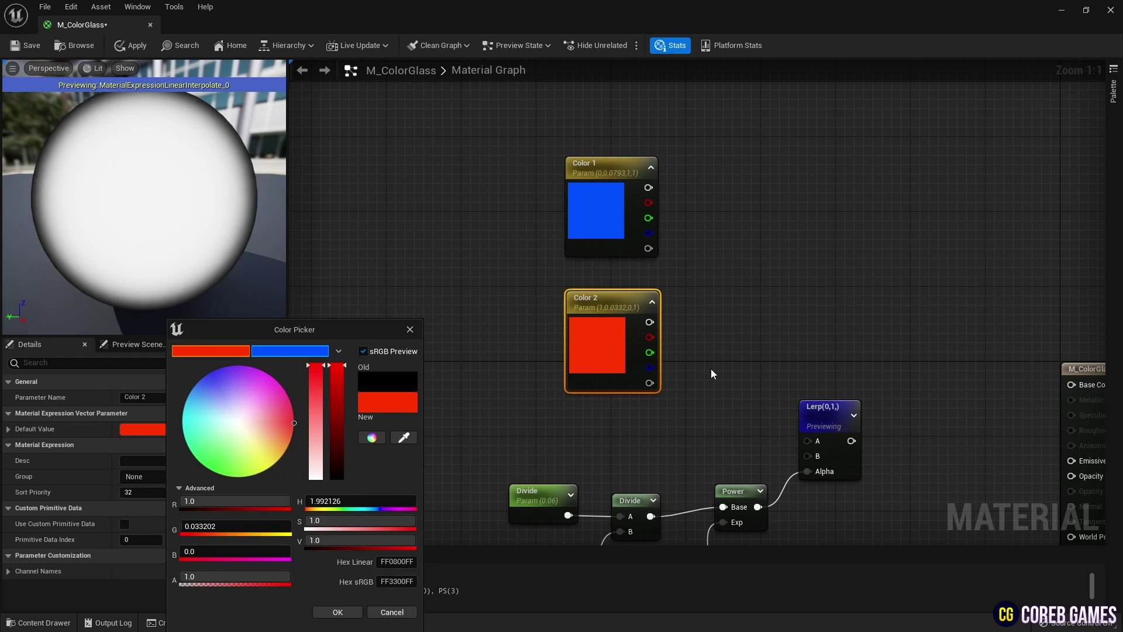
# - Move both colour parameters left and add a Multiply node beside Color 1
pyautogui.moveTo(741, 209); pyautogui.dragTo(570, 338)
pyautogui.moveTo(618, 313); pyautogui.dragTo(525, 263)
pyautogui.click(608, 232)
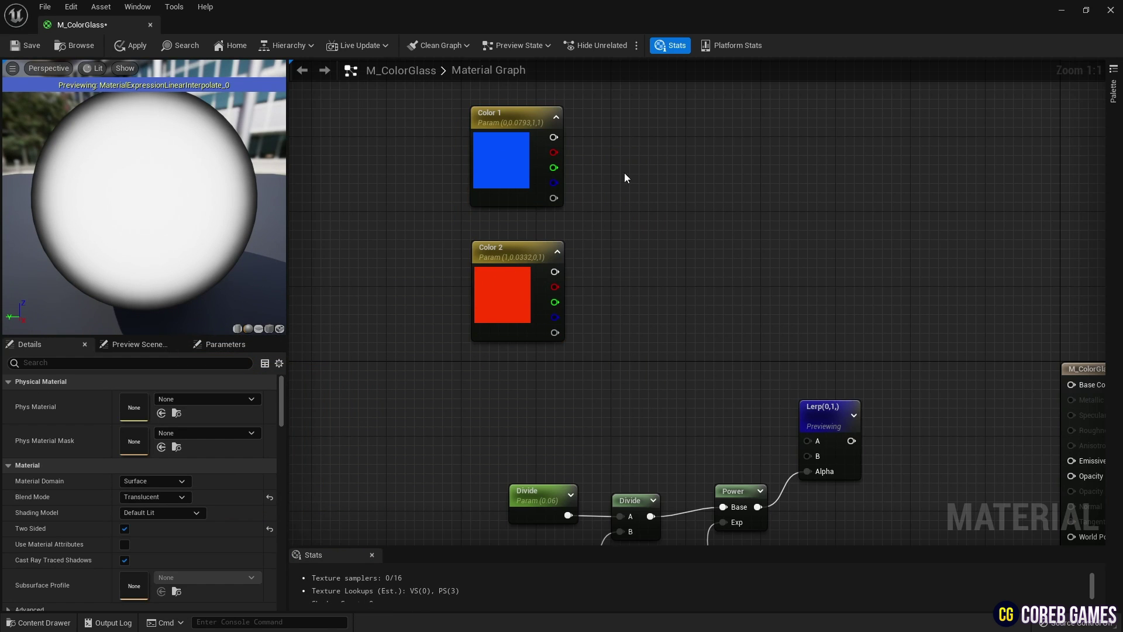
pyautogui.click(646, 137)
# - Add a scalar parameter named Color 1 Bright below the Multiply node
pyautogui.click(605, 199)
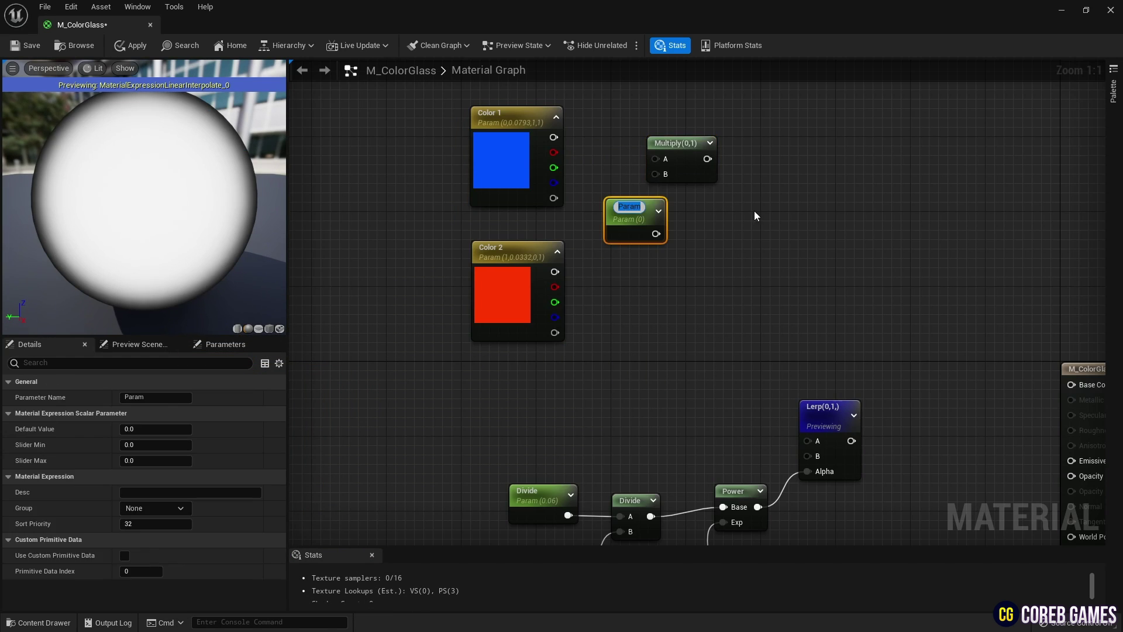
pyautogui.write('Color 1')
pyautogui.press('Return')
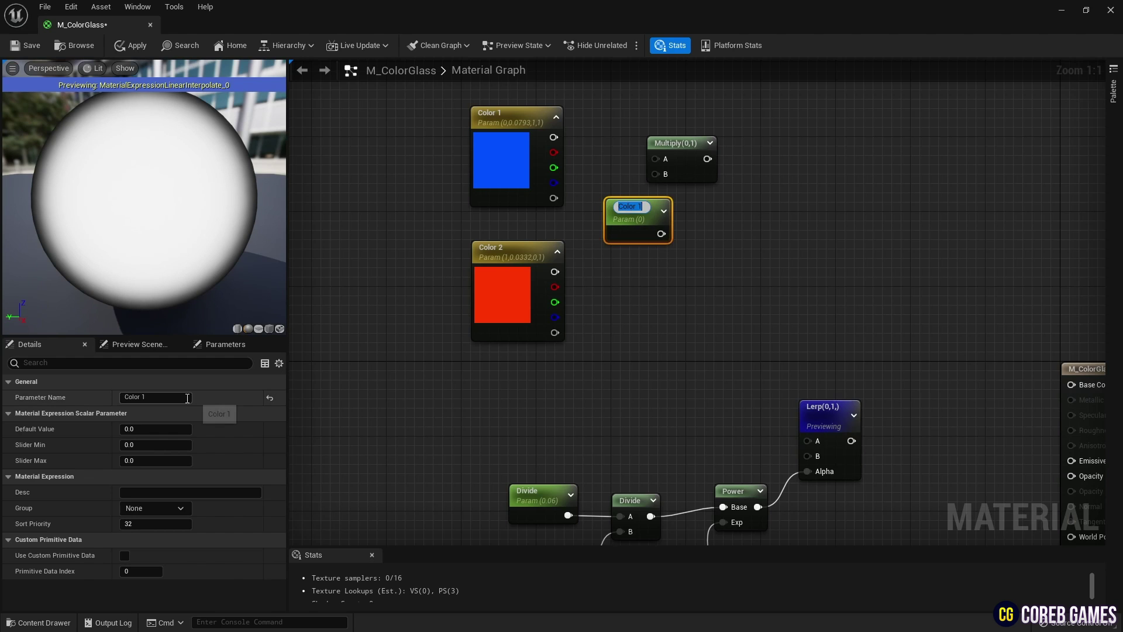
pyautogui.write('ht')
pyautogui.press('Return')
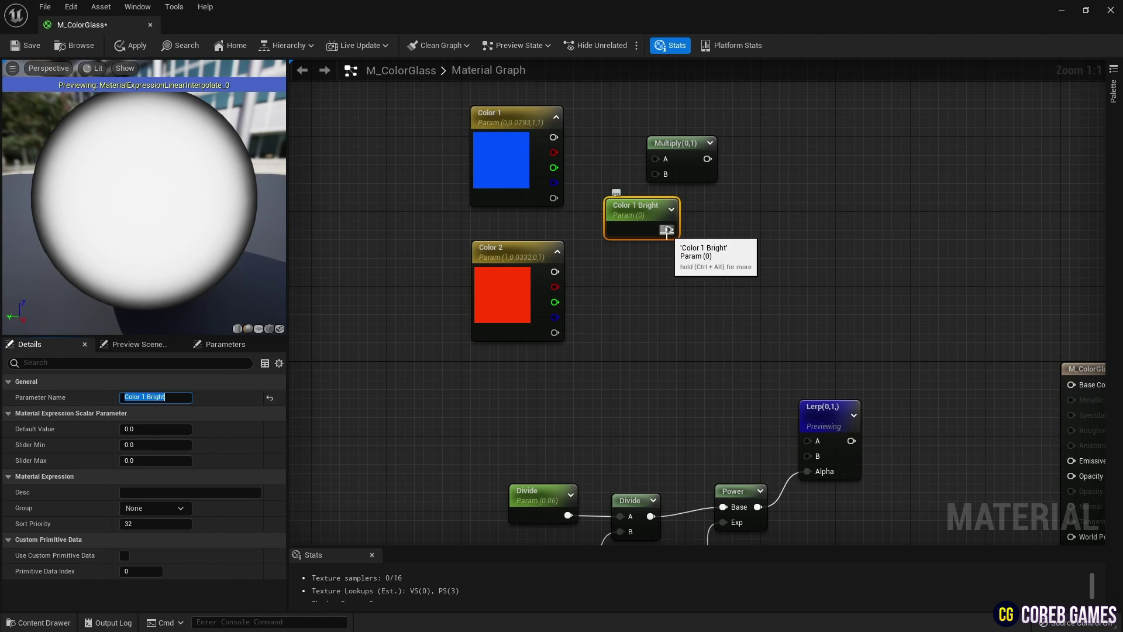
# - Set Color 1 Bright to 1.8 and feed it with Color 1 through the Multiply node into the Lerp's A input
pyautogui.moveTo(553, 137); pyautogui.dragTo(645, 216)
pyautogui.moveTo(692, 159); pyautogui.dragTo(808, 441)
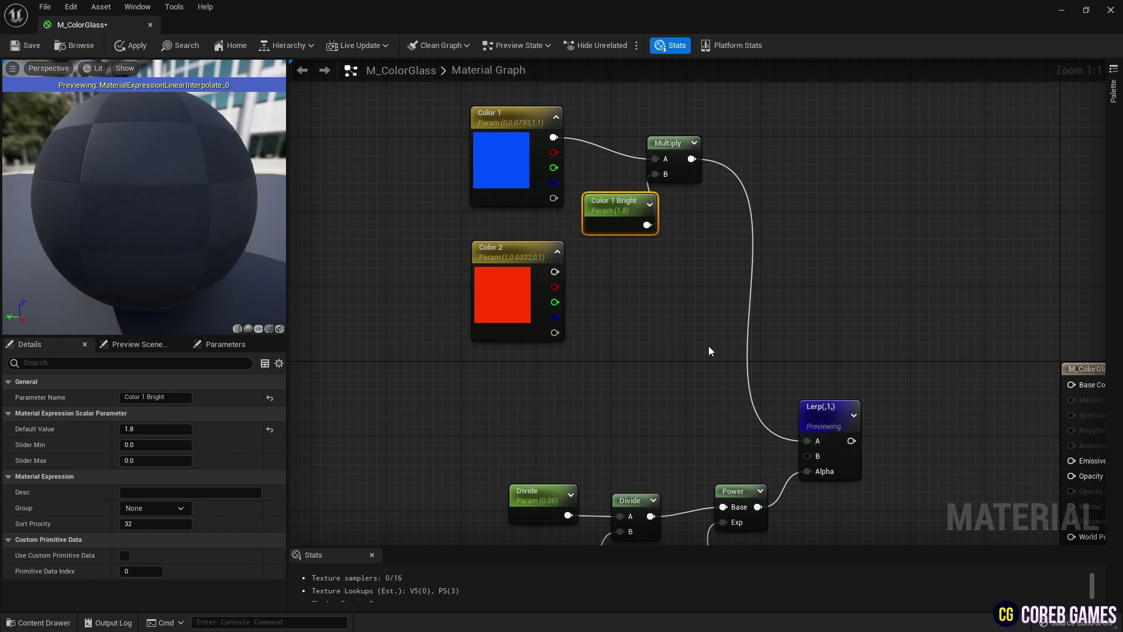
# - Duplicate the Multiply and Color 1 Bright nodes together and place the copies beside Color 2
pyautogui.keyDown('ctrl'); pyautogui.click(680, 170); pyautogui.keyUp('ctrl')
pyautogui.hotkey('ctrl', 'd')
pyautogui.moveTo(652, 331); pyautogui.dragTo(671, 286)
# - Rename the duplicated brightness parameter to Color 2 Bright and set its default value
pyautogui.click(611, 354)
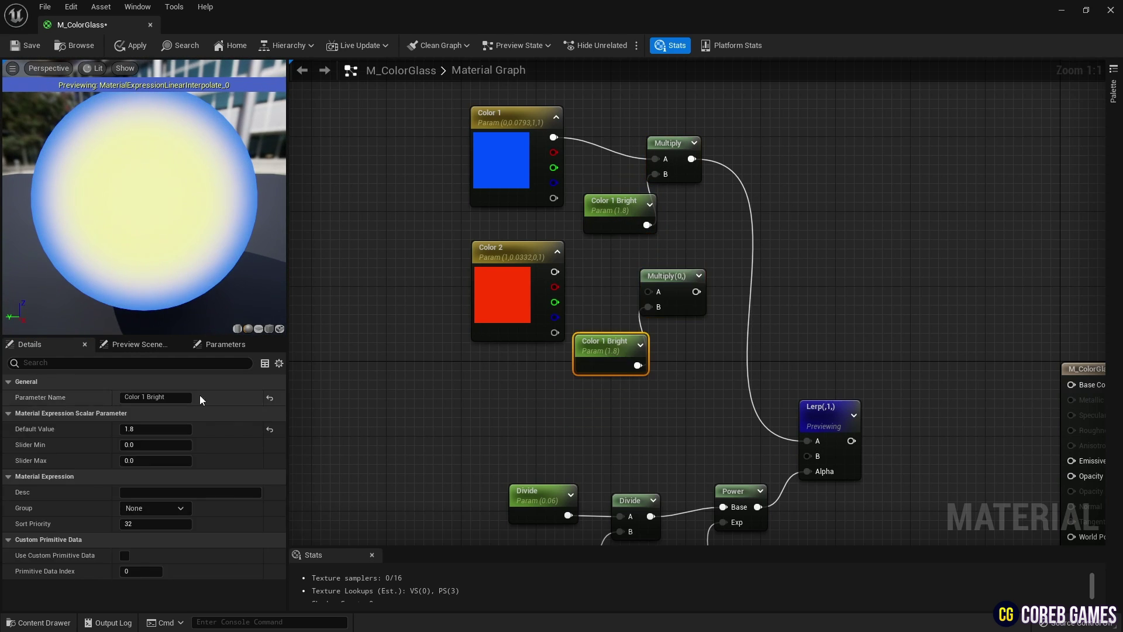
pyautogui.click(156, 398)
pyautogui.press('BackSpace')
pyautogui.write('2')
pyautogui.click(142, 428)
pyautogui.write('2.')
# - Connect Color 2 through the duplicated Multiply node into the Lerp's B input
pyautogui.moveTo(555, 272); pyautogui.dragTo(648, 292)
pyautogui.moveTo(696, 291); pyautogui.dragTo(807, 456)
# - Connect the Lerp output to the material's Base Color and stop previewing the Lerp node
pyautogui.moveTo(485, 392); pyautogui.dragTo(364, 281, button='right')
pyautogui.moveTo(615, 332); pyautogui.dragTo(406, 311, button='right')
pyautogui.moveTo(522, 308); pyautogui.dragTo(872, 237)
pyautogui.rightClick(492, 280)
pyautogui.click(546, 301)
pyautogui.moveTo(505, 271); pyautogui.dragTo(514, 244)
pyautogui.moveTo(176, 193); pyautogui.dragTo(143, 234)
# - Add a Multiply node between the Lerp and the result node, with a scalar parameter named Emissive Bright below it
pyautogui.click(581, 291)
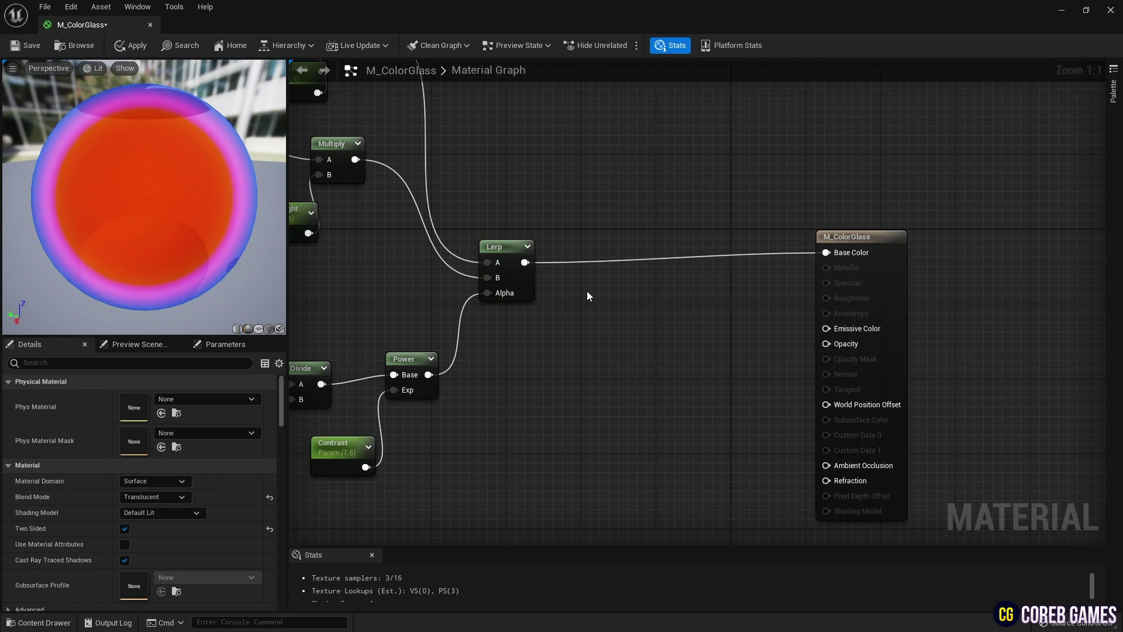
pyautogui.click(587, 293)
pyautogui.click(525, 350)
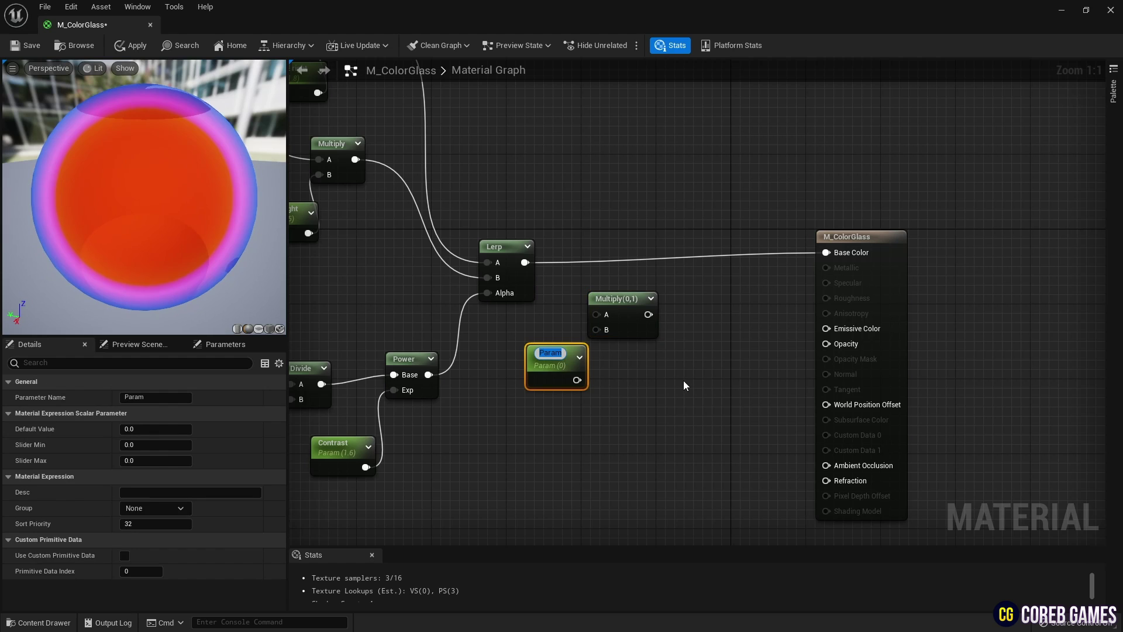
pyautogui.write('Emissive Bright')
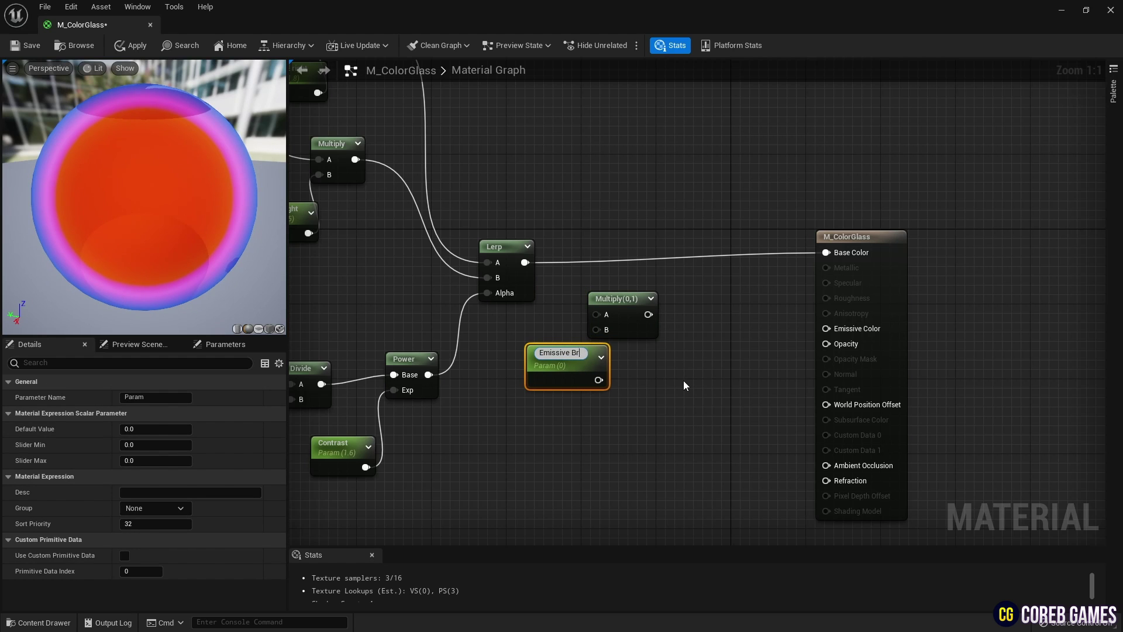
pyautogui.press('Return')
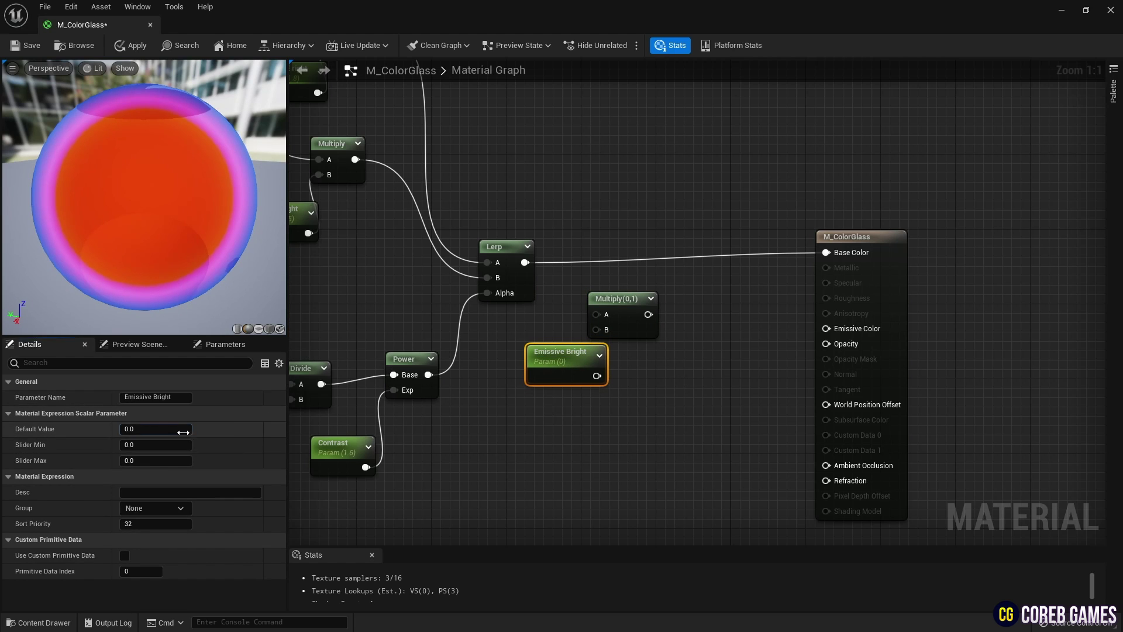
# - Set Emissive Bright to 0.12 and multiply it with the Lerp output into the material's Emissive Color
pyautogui.moveTo(525, 263); pyautogui.dragTo(596, 314)
pyautogui.moveTo(597, 376); pyautogui.dragTo(598, 330)
pyautogui.moveTo(564, 359); pyautogui.dragTo(535, 356)
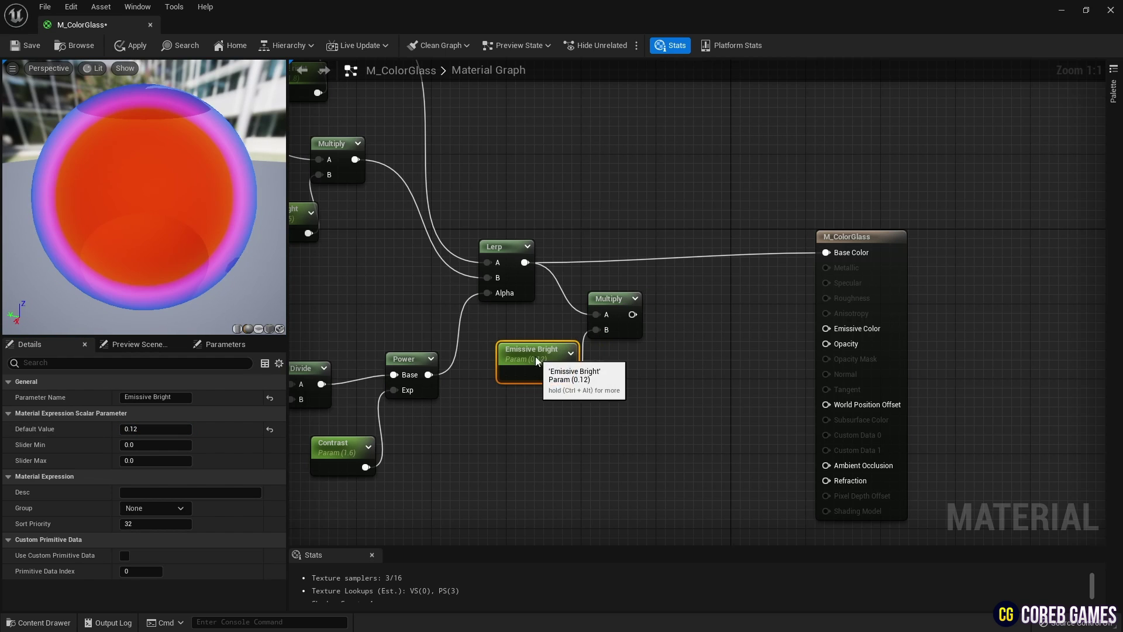
pyautogui.moveTo(632, 314); pyautogui.dragTo(826, 328)
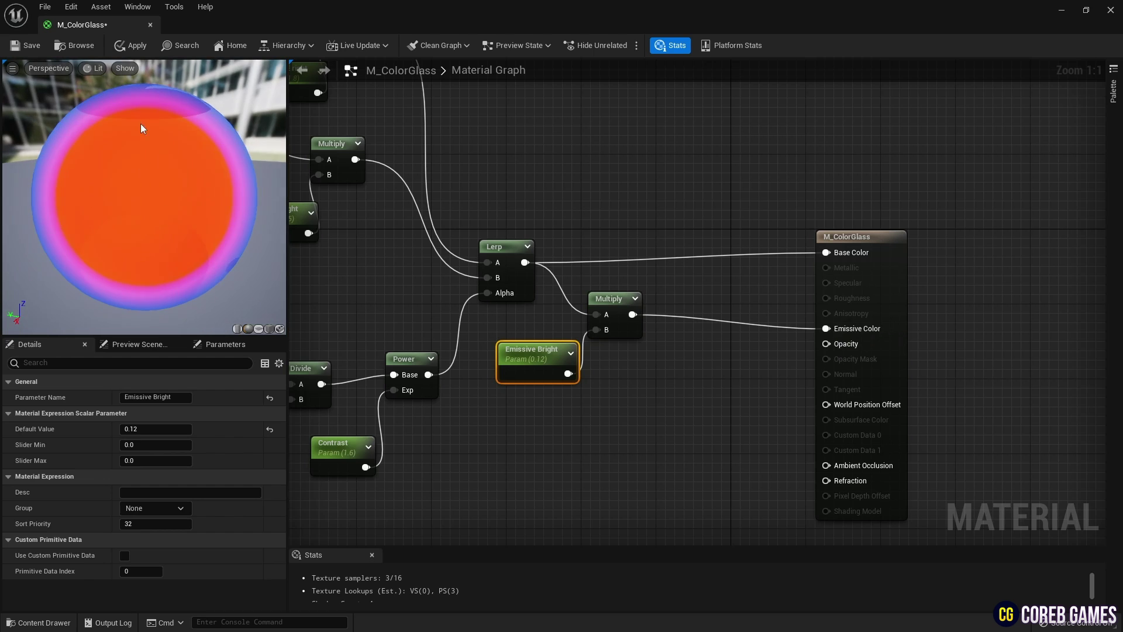
pyautogui.moveTo(174, 209); pyautogui.dragTo(175, 175, button='right')
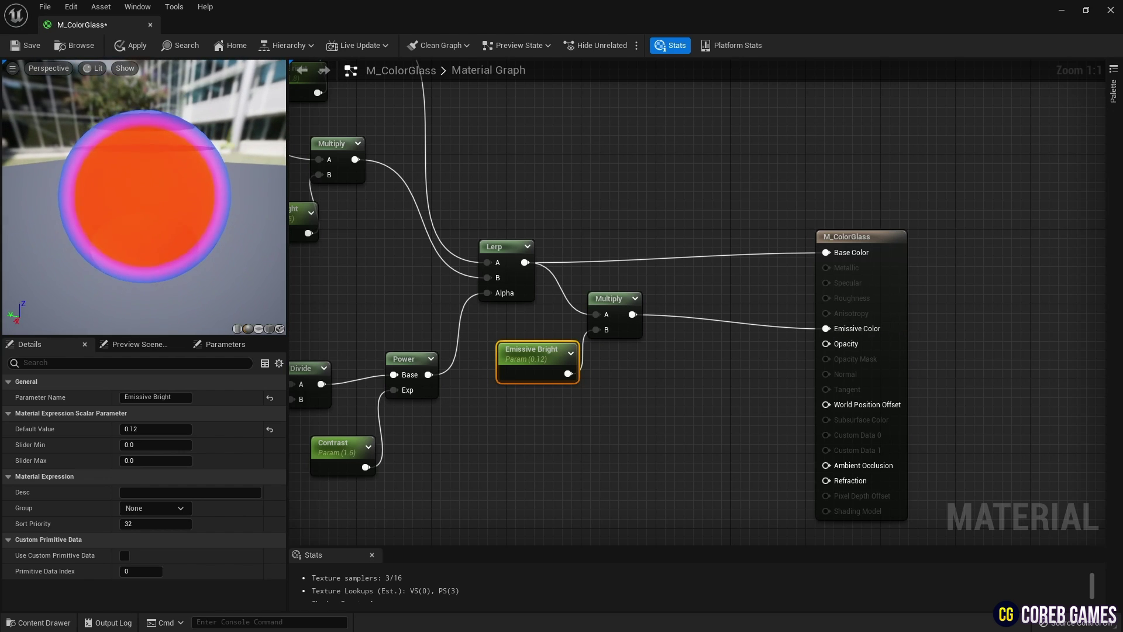
pyautogui.click(843, 236)
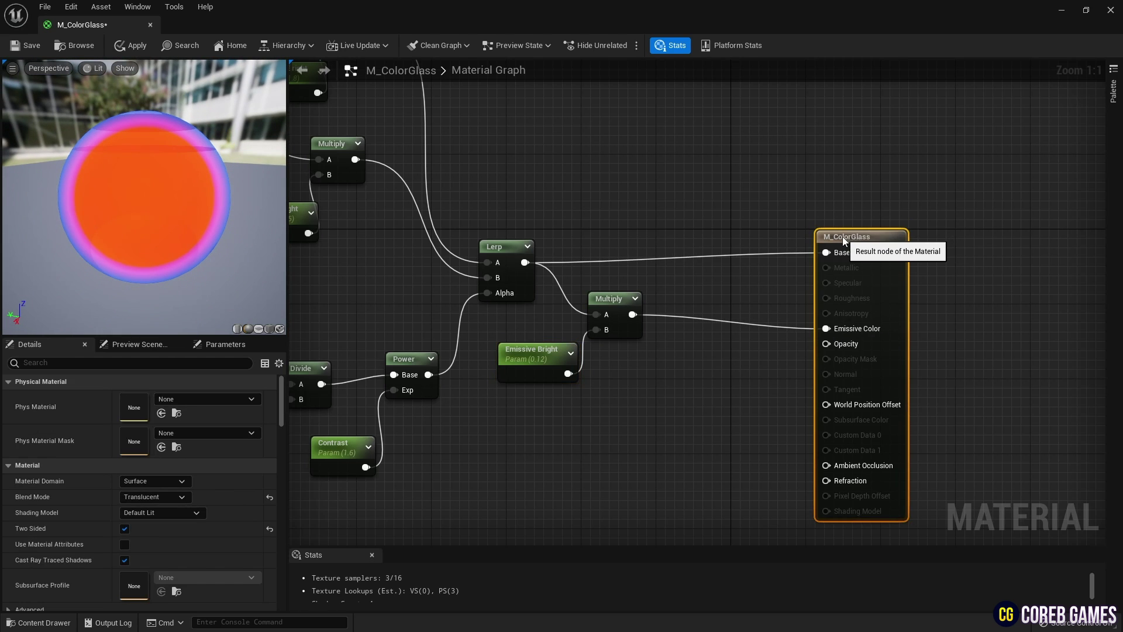
# - Add a second Fresnel node in the empty area below the existing node network
pyautogui.moveTo(670, 386); pyautogui.dragTo(555, 322, button='right')
pyautogui.rightClick(554, 321)
pyautogui.write('fresnel')
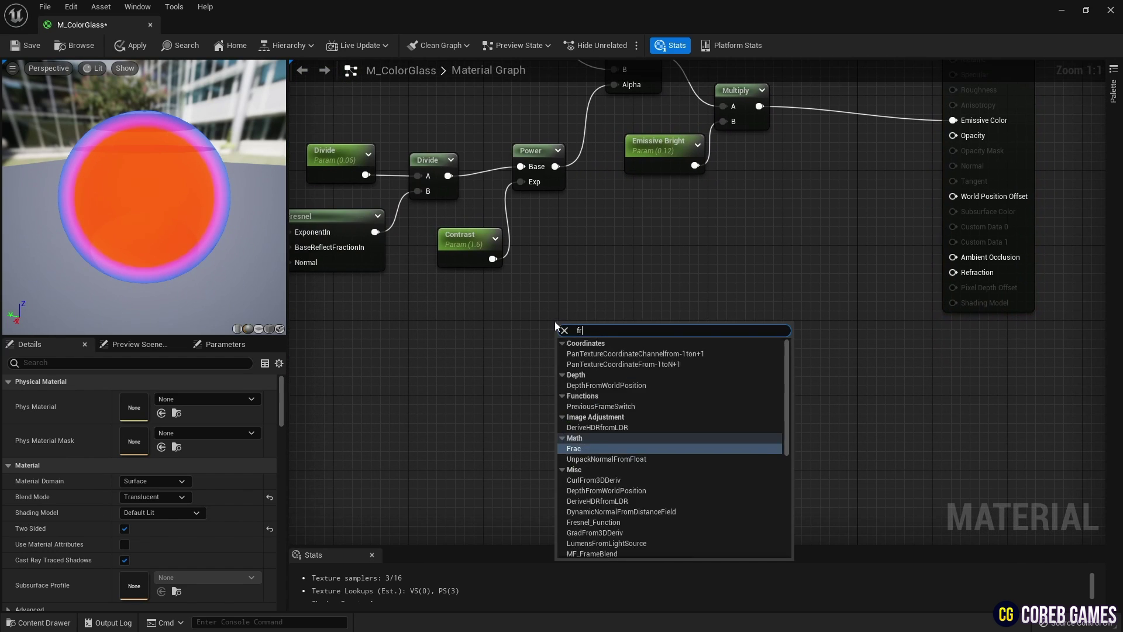
pyautogui.click(605, 392)
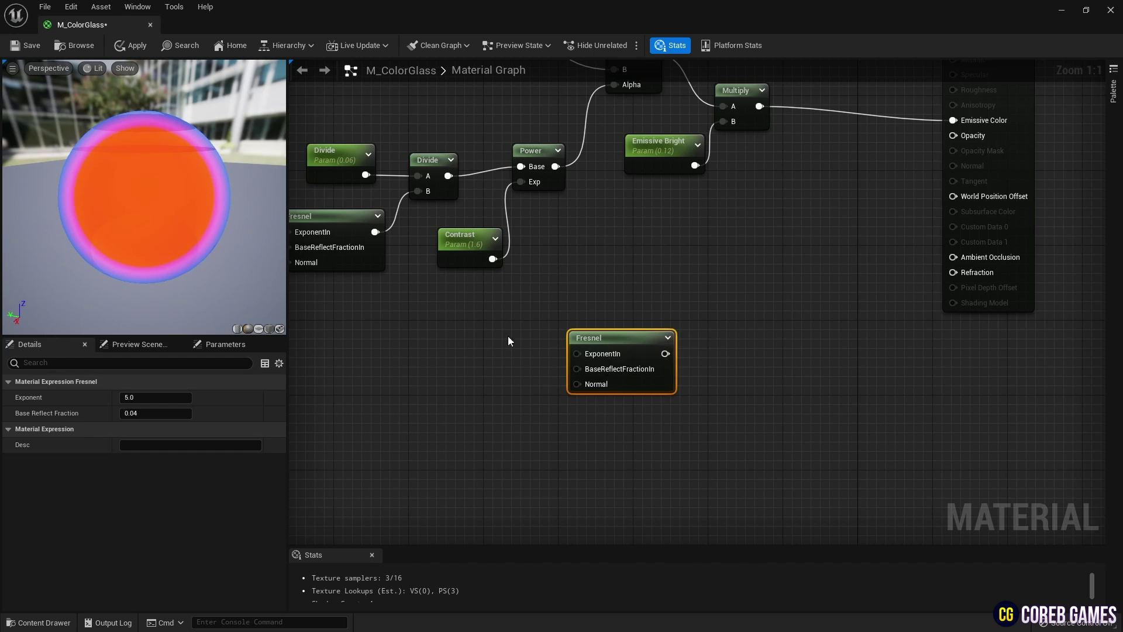
# - Add a scalar parameter named Opacity Expo beside the new Fresnel node
pyautogui.moveTo(510, 336); pyautogui.dragTo(532, 282, button='right')
pyautogui.click(533, 284)
pyautogui.write('Opacity Expo')
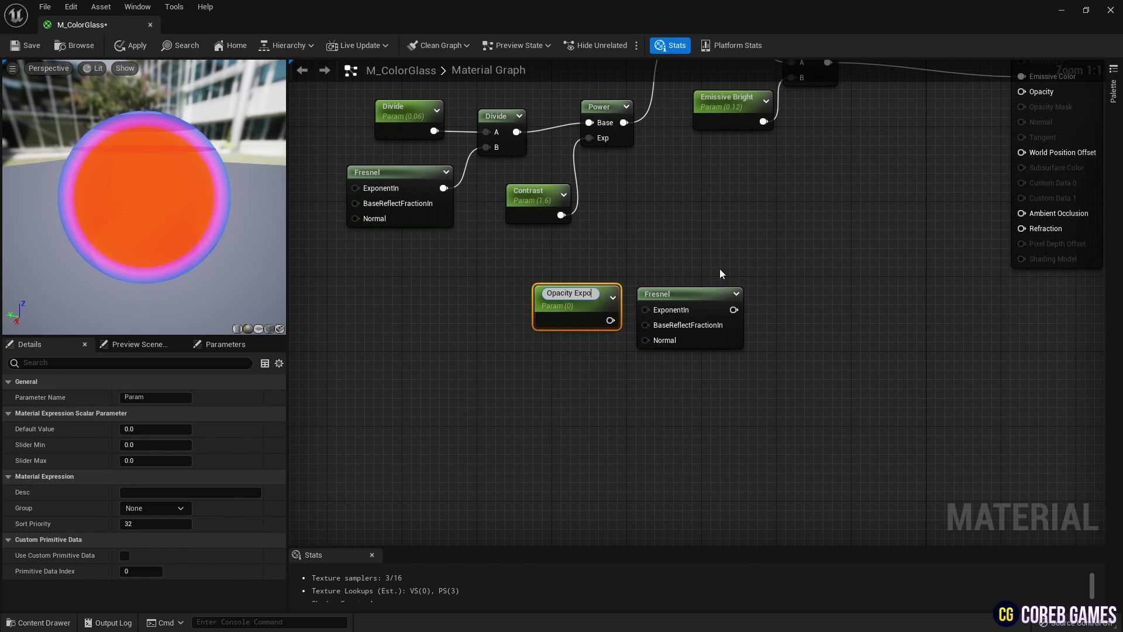
pyautogui.press('Return')
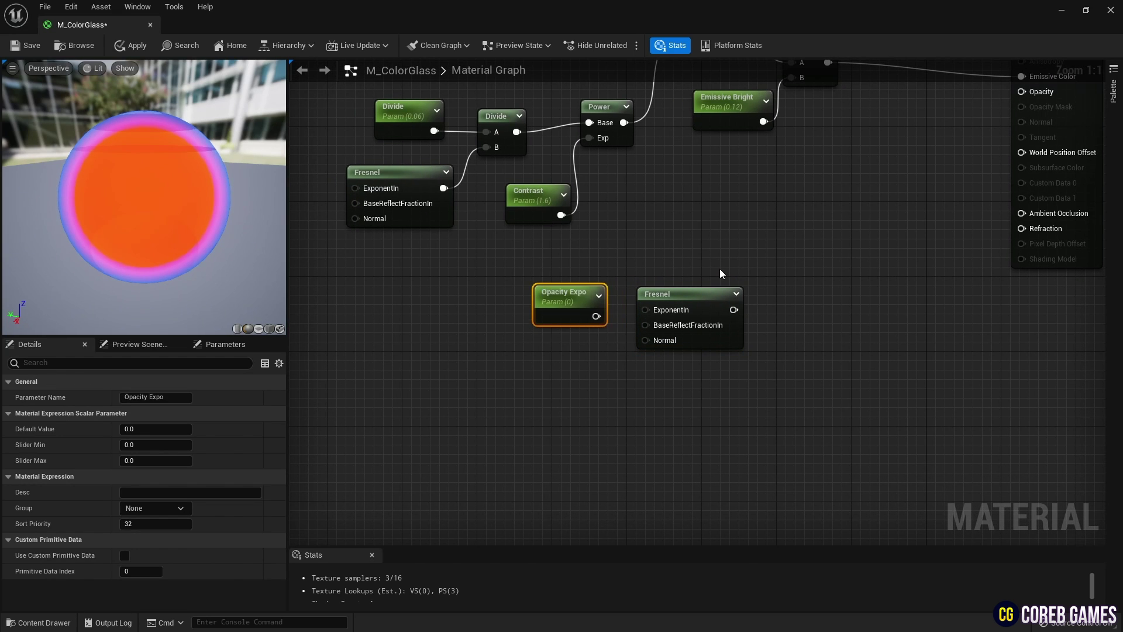
# - Duplicate Opacity Expo, place the copy below it, and name it Opacity Base with a default value of 0.03
pyautogui.moveTo(587, 314); pyautogui.dragTo(597, 286)
pyautogui.hotkey('ctrl', 'd')
pyautogui.moveTo(590, 345); pyautogui.dragTo(571, 336)
pyautogui.click(178, 399)
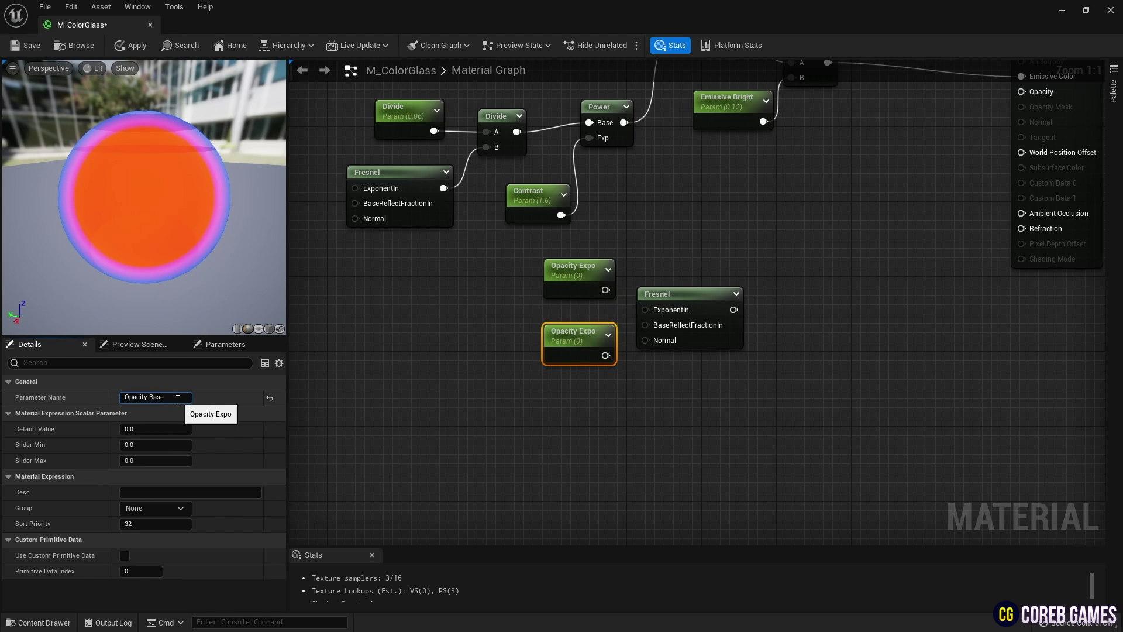
pyautogui.write('Base')
pyautogui.press('Return')
pyautogui.click(160, 428)
pyautogui.write('0.03')
pyautogui.press('Return')
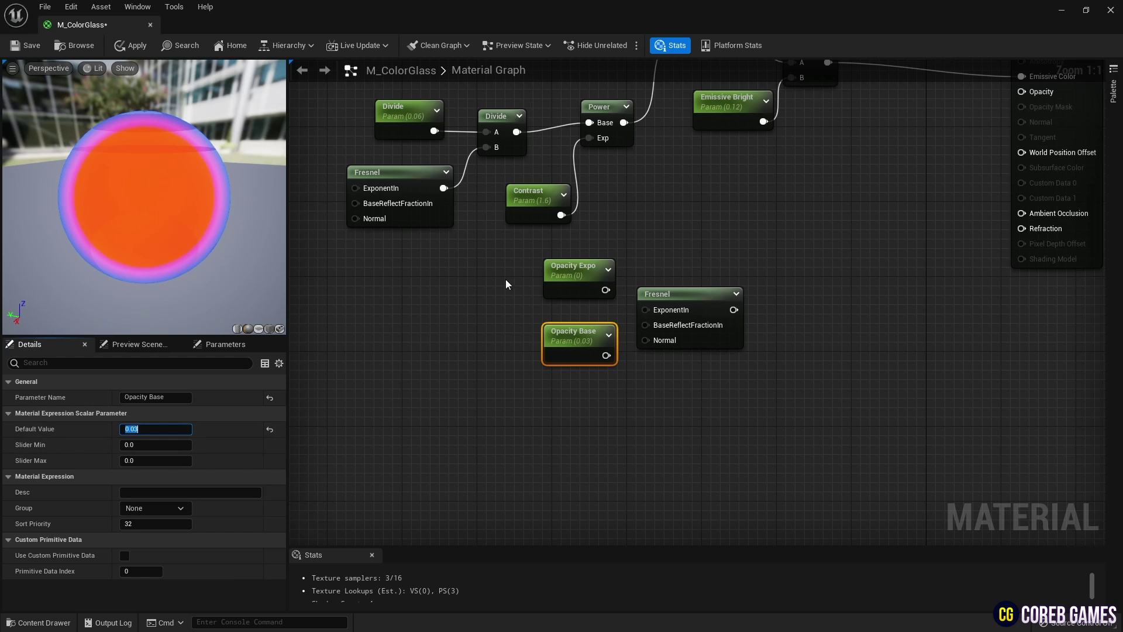
# - Set Opacity Expo to 2.8 and connect it to the Fresnel's ExponentIn, with Opacity Base feeding BaseReflectFractionIn
pyautogui.click(558, 278)
pyautogui.moveTo(606, 289); pyautogui.dragTo(645, 309)
pyautogui.moveTo(606, 355); pyautogui.dragTo(645, 325)
# - Preview the new Fresnel node's result on the sphere, and stop previewing it
pyautogui.click(673, 296)
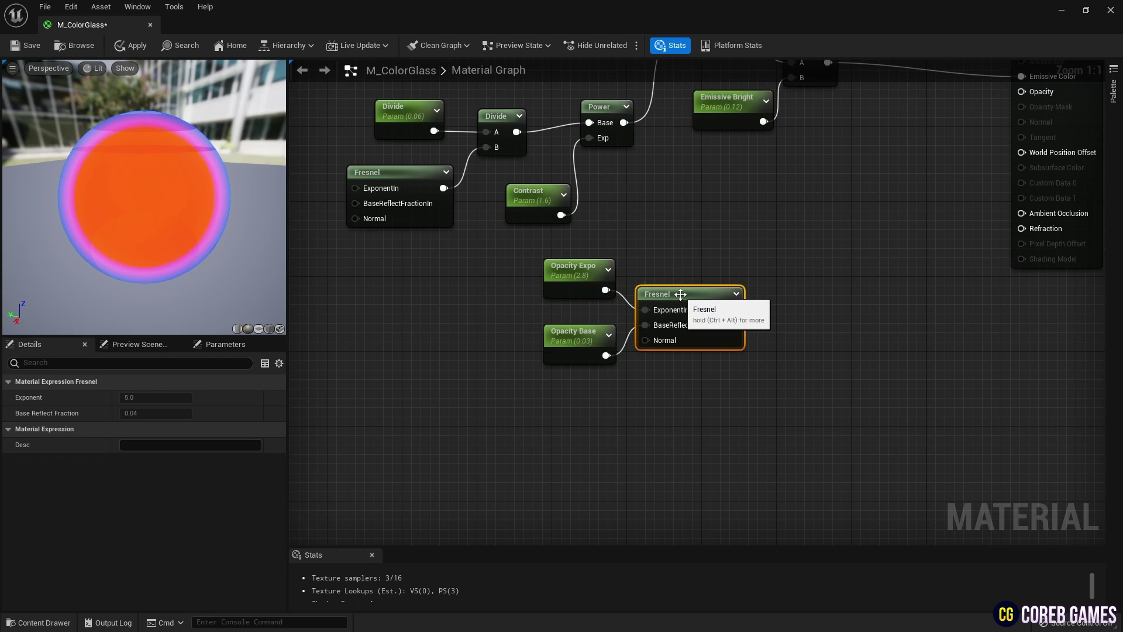
pyautogui.rightClick(685, 342)
pyautogui.click(728, 386)
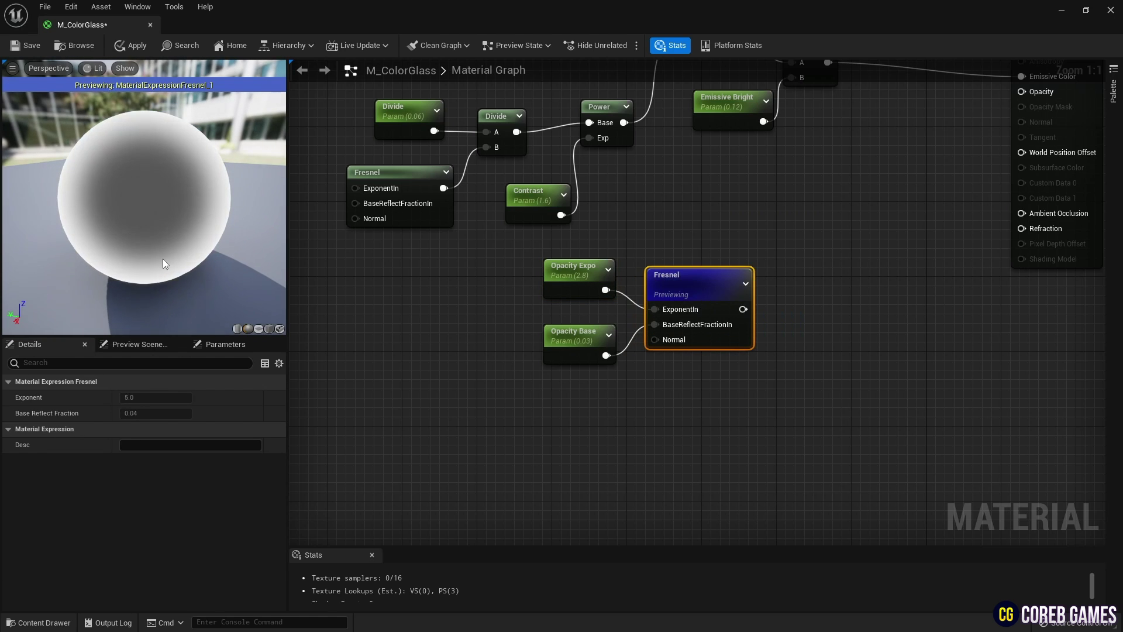
pyautogui.moveTo(702, 276); pyautogui.dragTo(583, 305, button='right')
pyautogui.rightClick(575, 322)
pyautogui.click(624, 342)
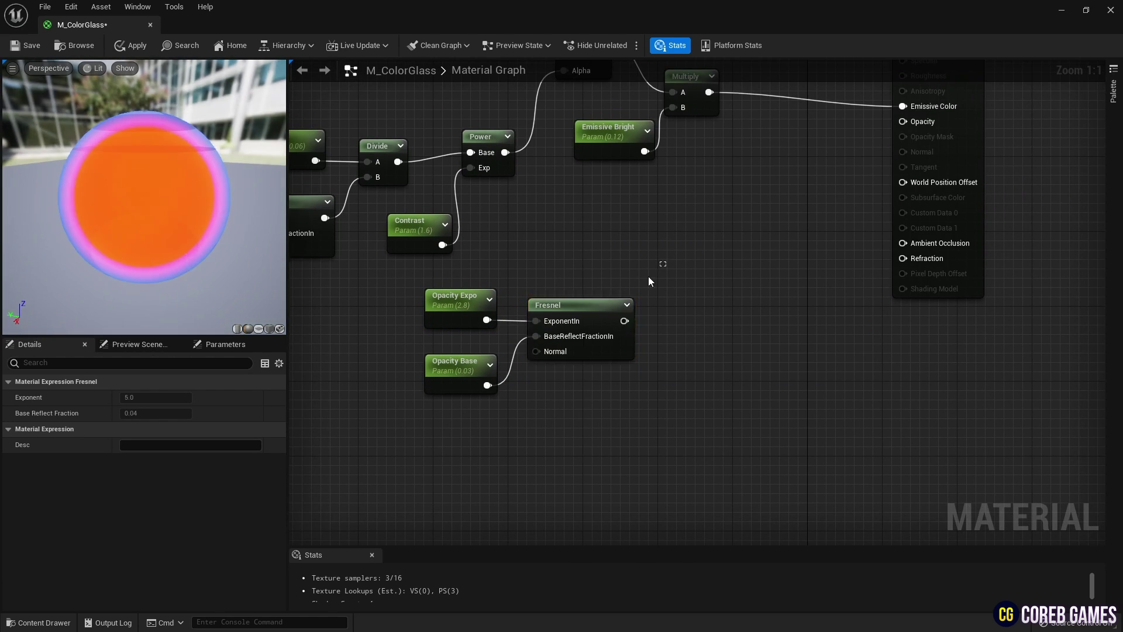
# - Move the opacity Fresnel group left and add a Multiply node with a scalar parameter named Opacity beside it
pyautogui.moveTo(660, 269); pyautogui.dragTo(445, 403)
pyautogui.moveTo(583, 304); pyautogui.dragTo(517, 304)
pyautogui.click(662, 283)
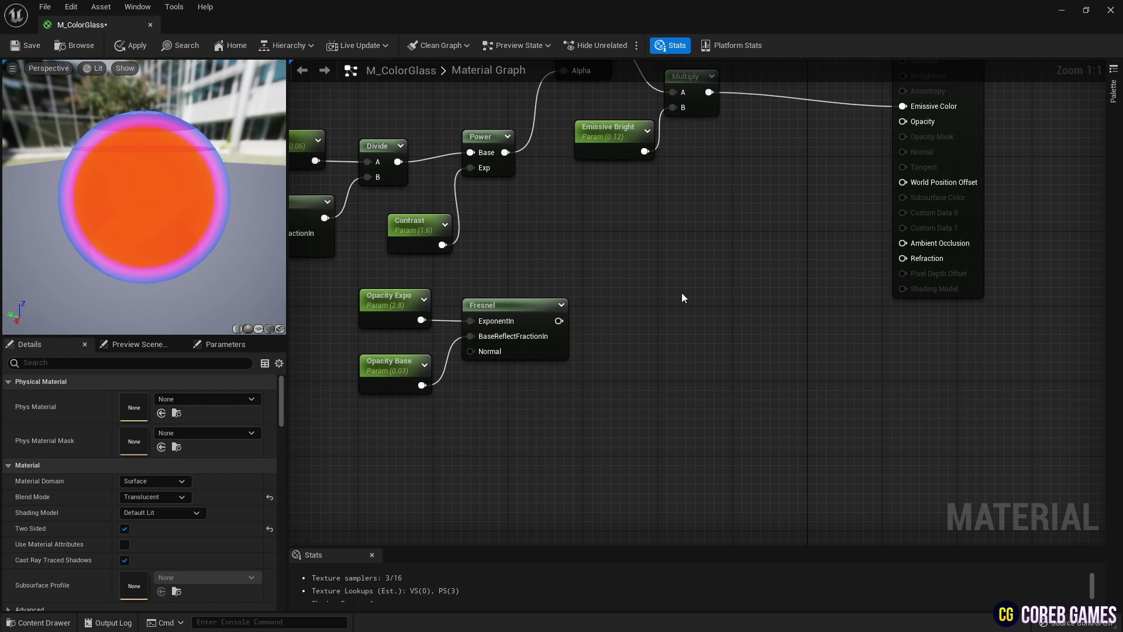
pyautogui.click(683, 295)
pyautogui.click(602, 346)
pyautogui.write('Opacity')
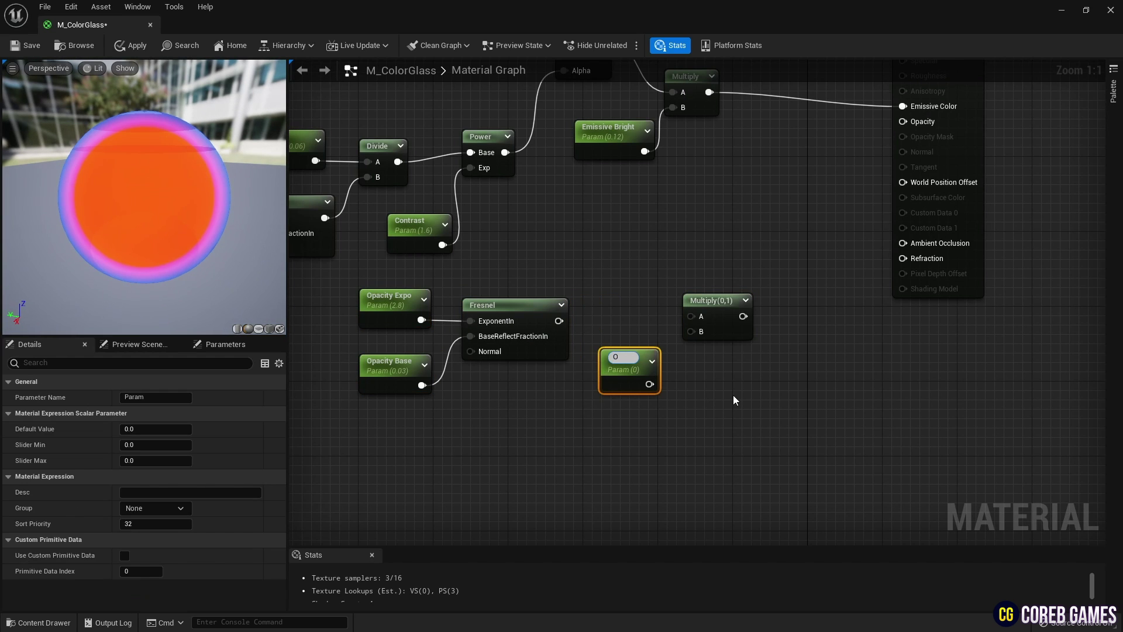
pyautogui.press('Return')
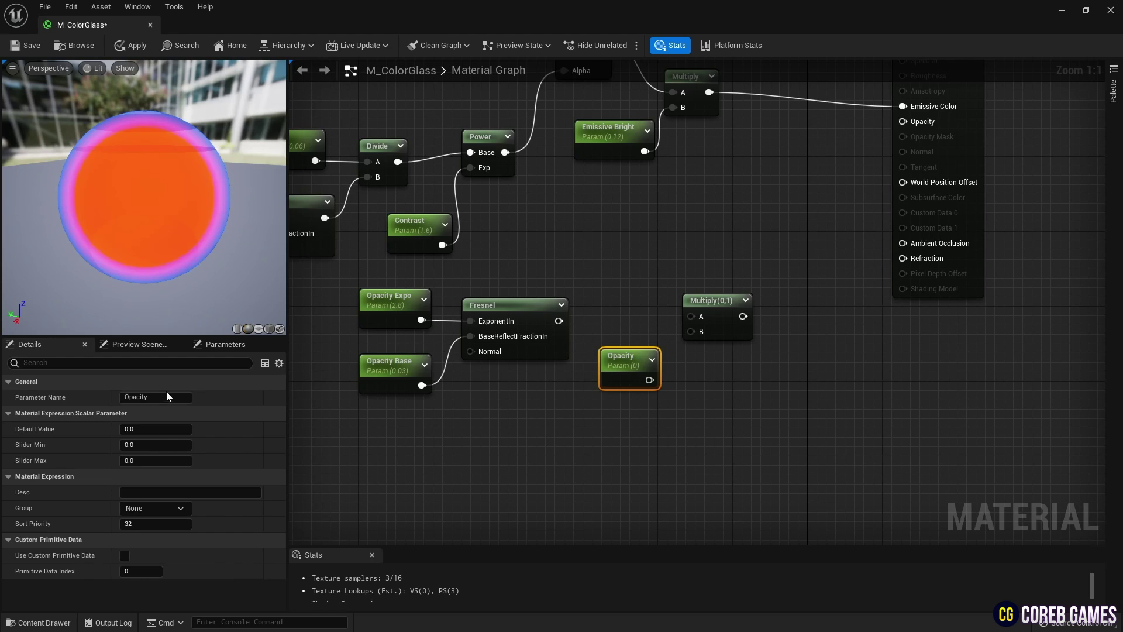
# - Set the Opacity parameter to 1 and multiply it with the Fresnel output into the material's Opacity input
pyautogui.click(161, 428)
pyautogui.click(714, 385)
pyautogui.moveTo(650, 381); pyautogui.dragTo(692, 332)
pyautogui.moveTo(558, 320); pyautogui.dragTo(690, 316)
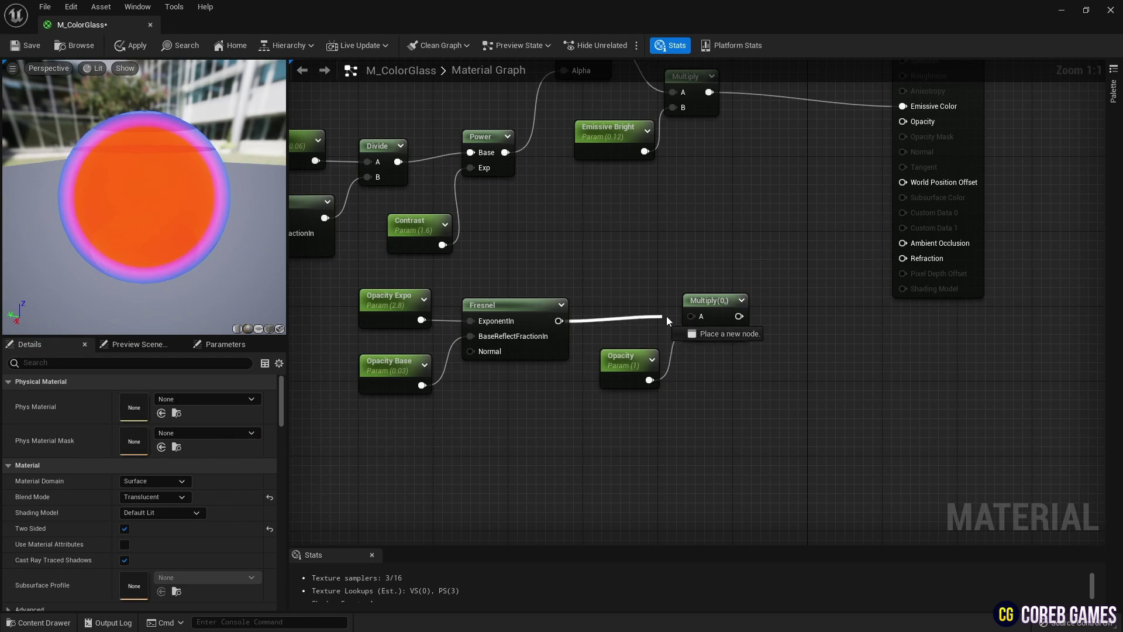
pyautogui.moveTo(740, 249); pyautogui.dragTo(609, 320, button='right')
pyautogui.moveTo(597, 387); pyautogui.dragTo(771, 193)
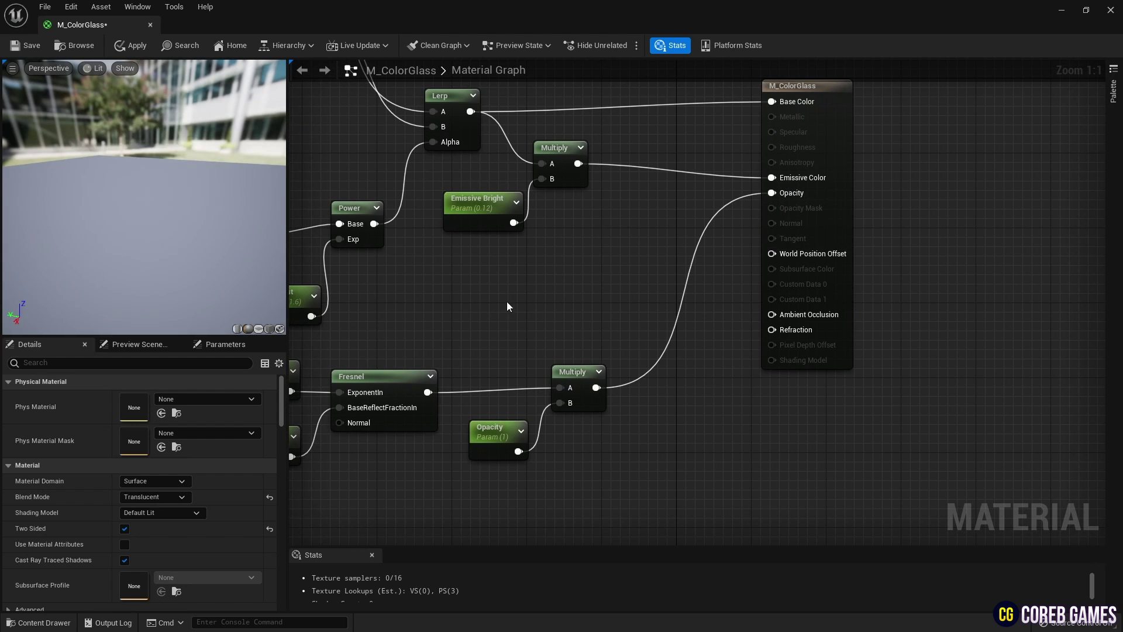
pyautogui.moveTo(177, 202); pyautogui.dragTo(132, 203)
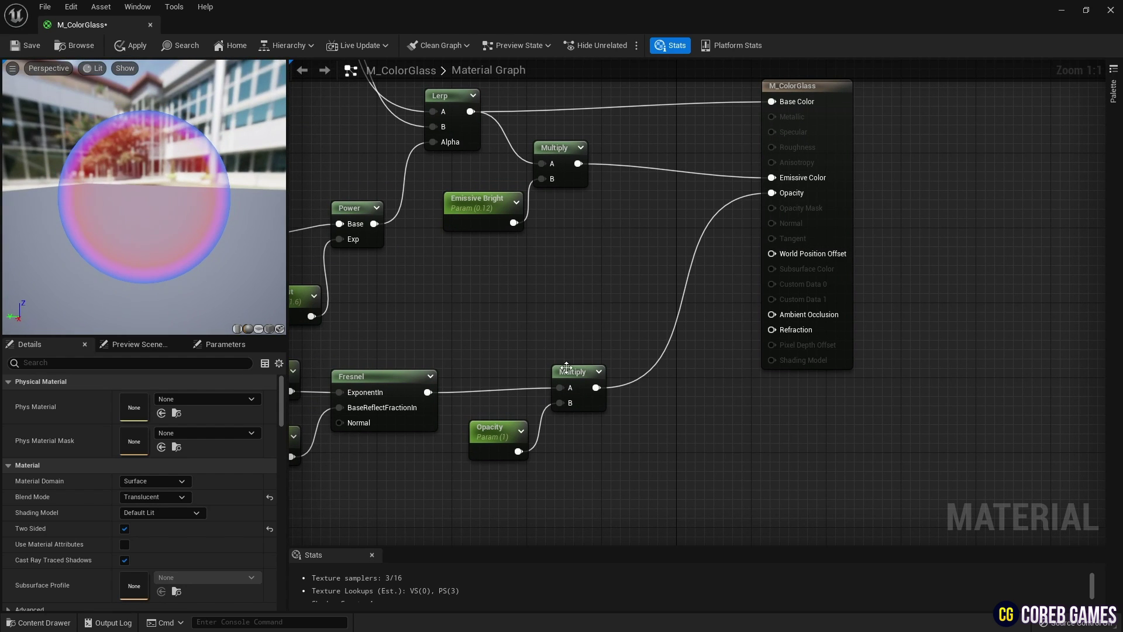
# - Nudge the opacity Multiply node slightly left and the M_ColorGlass result node slightly right
pyautogui.click(568, 377)
pyautogui.moveTo(568, 379); pyautogui.dragTo(559, 380)
pyautogui.moveTo(773, 279); pyautogui.dragTo(740, 260, button='right')
pyautogui.moveTo(812, 261); pyautogui.dragTo(830, 261)
# - Add three scalar parameters stacked between the emissive Multiply and the result node
pyautogui.moveTo(565, 220); pyautogui.dragTo(532, 402, button='right')
pyautogui.press('s')
pyautogui.click(559, 281)
pyautogui.click(562, 333)
pyautogui.click(573, 390)
pyautogui.click(550, 374)
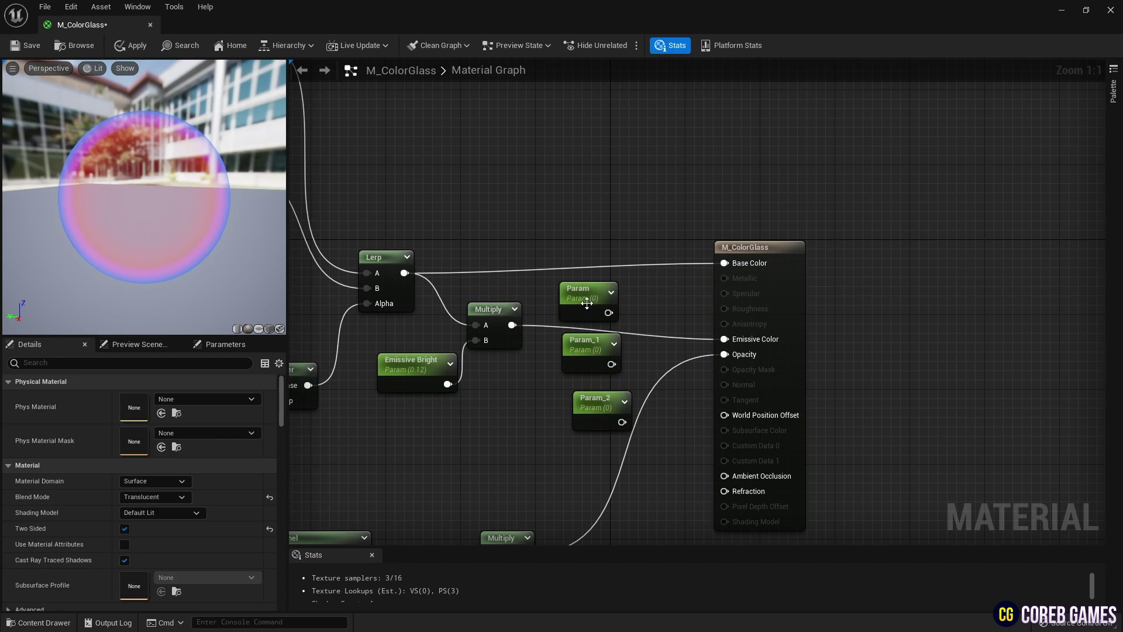
# - Rename the uppermost new parameter to Matallic and set its default value to 0.9
pyautogui.click(586, 301)
pyautogui.click(155, 397)
pyautogui.write('Mate')
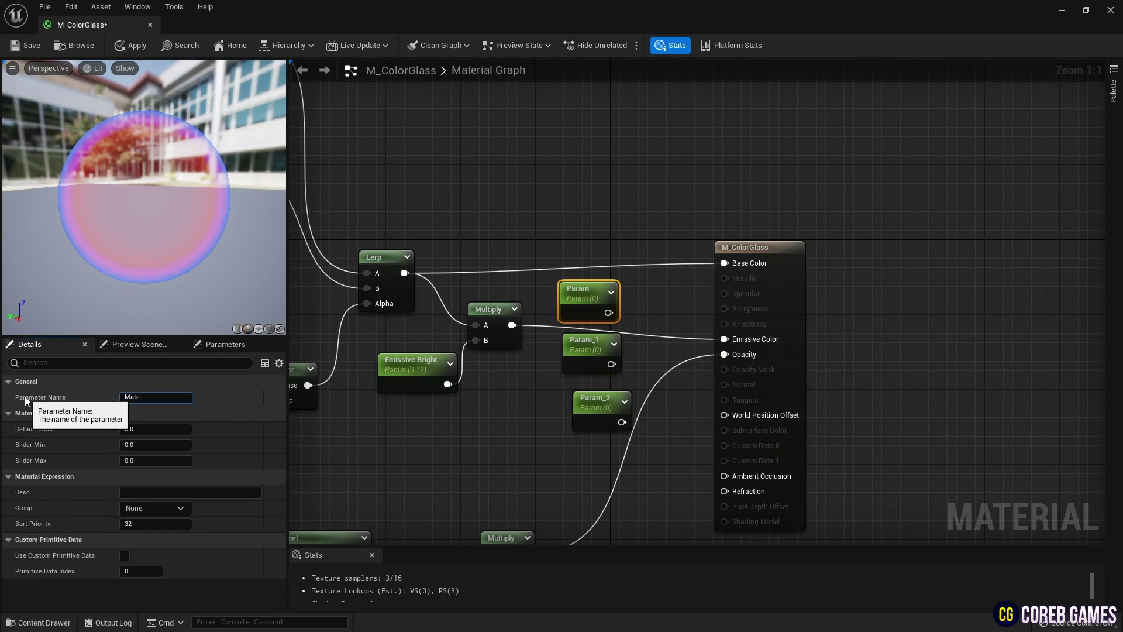
pyautogui.press('BackSpace')
pyautogui.write('allic')
pyautogui.press('Return')
pyautogui.click(137, 430)
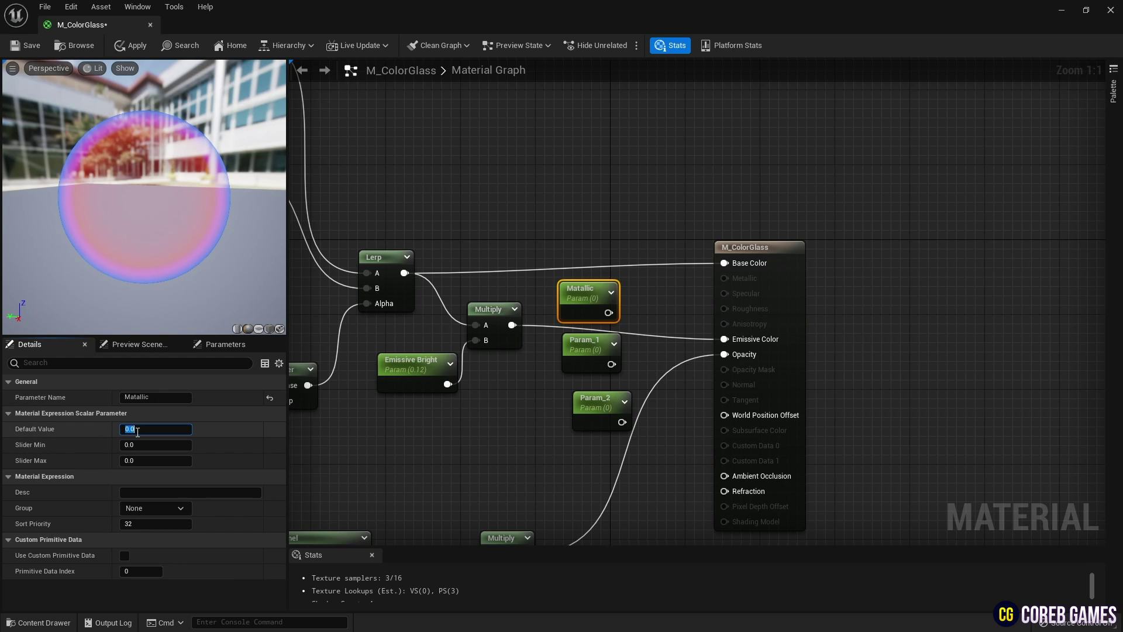
pyautogui.write('0.9')
pyautogui.press('Return')
# - Rename the middle new parameter, Param_1, to Roughness
pyautogui.click(585, 351)
pyautogui.click(155, 396)
pyautogui.write('Roun')
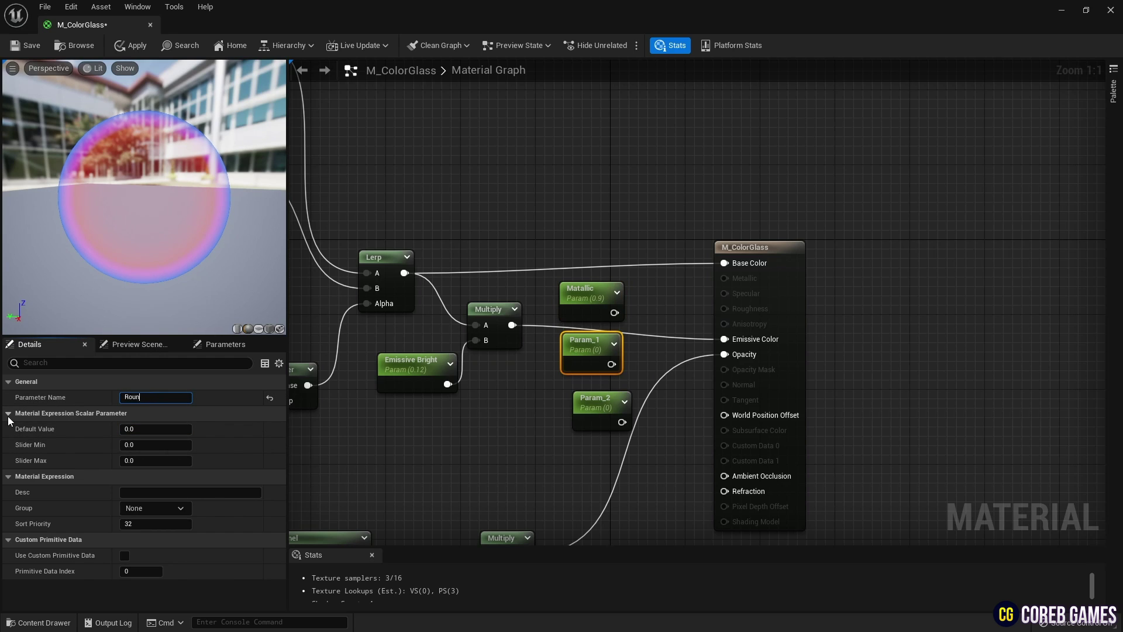
pyautogui.press('BackSpace')
pyautogui.write('ghness')
pyautogui.press('Return')
# - Rename the lowest new parameter, Param_2, to Specular and set its default value to 1
pyautogui.click(594, 403)
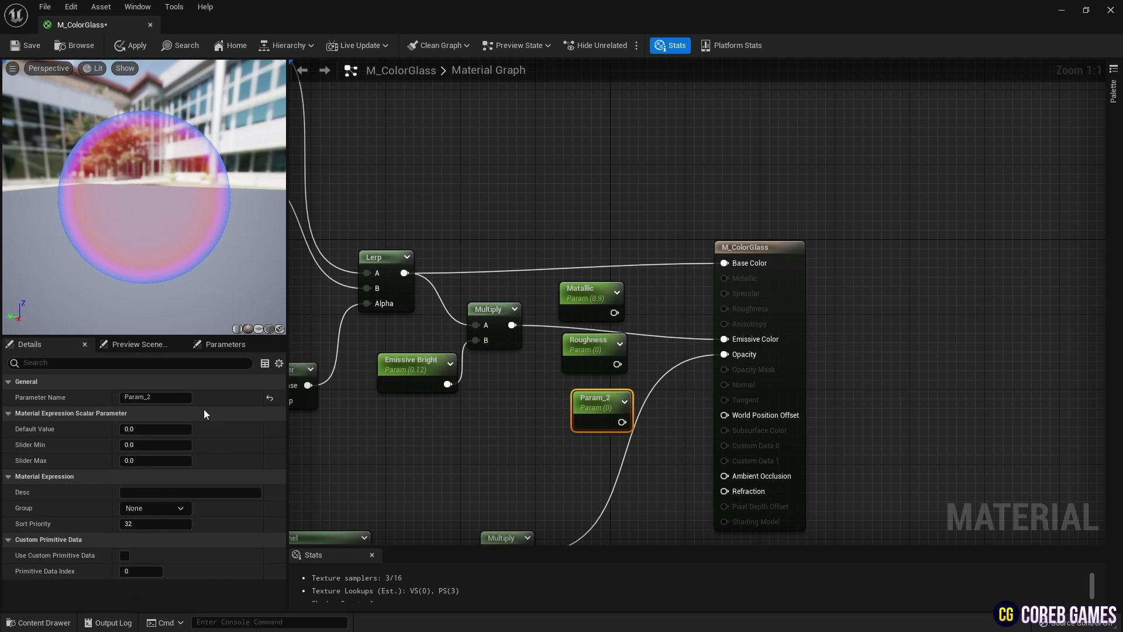
pyautogui.click(155, 397)
pyautogui.write('Specular')
pyautogui.press('Return')
pyautogui.click(141, 428)
pyautogui.write('1')
pyautogui.press('Return')
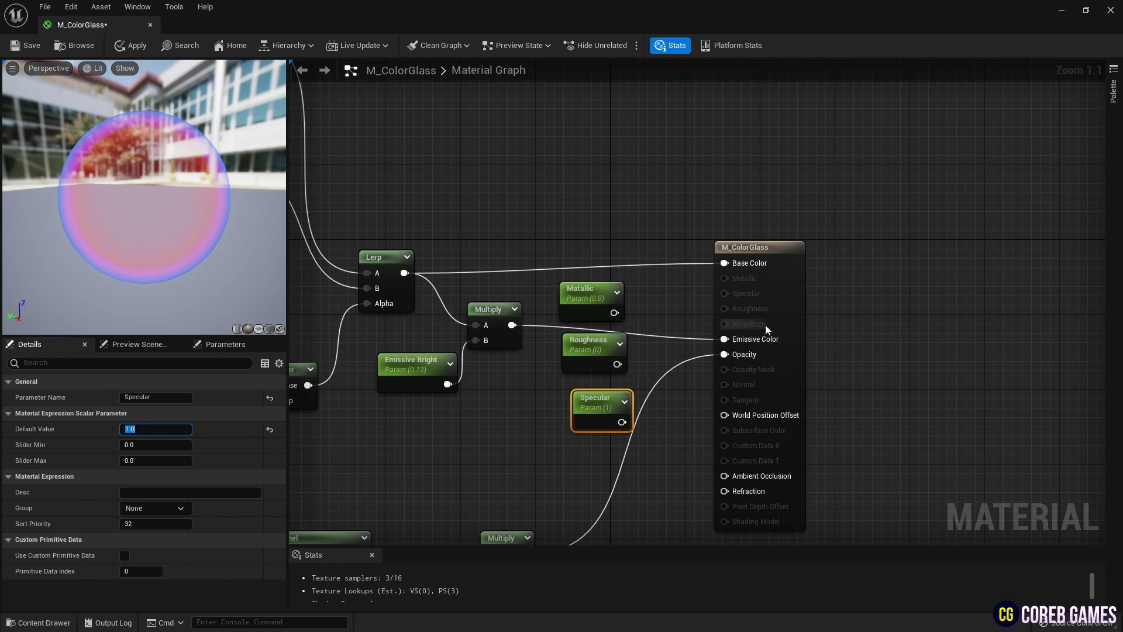
# - Set the material's translucency lighting mode to Surface TranslucencyVolume
pyautogui.click(765, 325)
pyautogui.moveTo(657, 292); pyautogui.dragTo(676, 261, button='right')
pyautogui.scroll(-3, 194, 534)
pyautogui.click(166, 498)
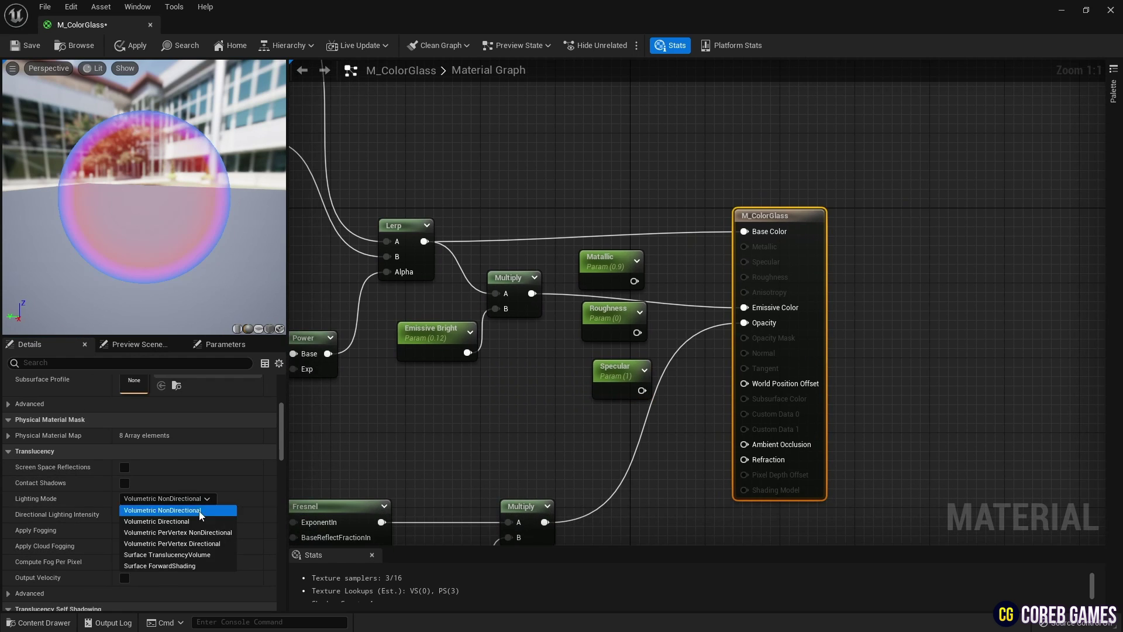
pyautogui.click(170, 557)
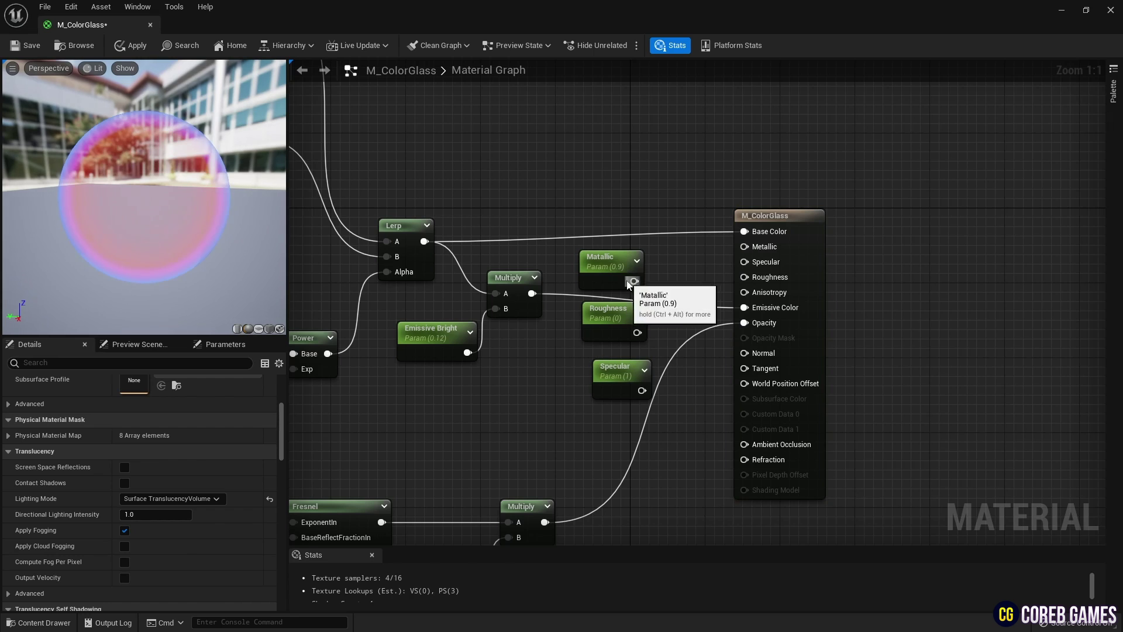
# - Connect the Matallic, Roughness and Specular parameters to the material's Metallic, Roughness and Specular inputs
pyautogui.moveTo(634, 281); pyautogui.dragTo(744, 246)
pyautogui.moveTo(637, 332); pyautogui.dragTo(744, 276)
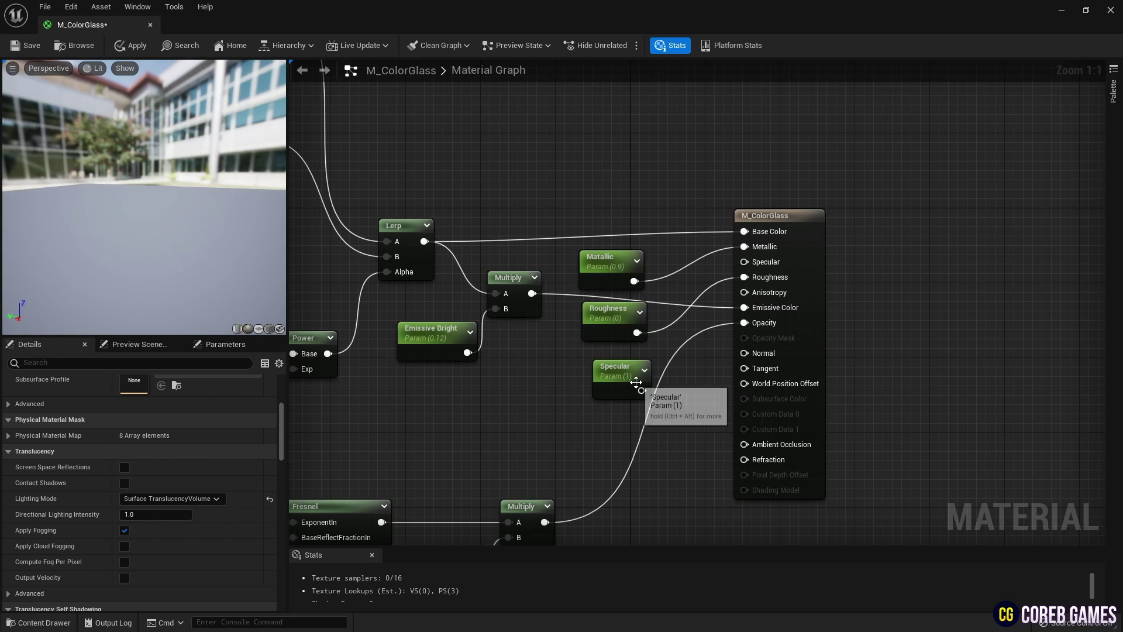
pyautogui.moveTo(642, 390); pyautogui.dragTo(744, 261)
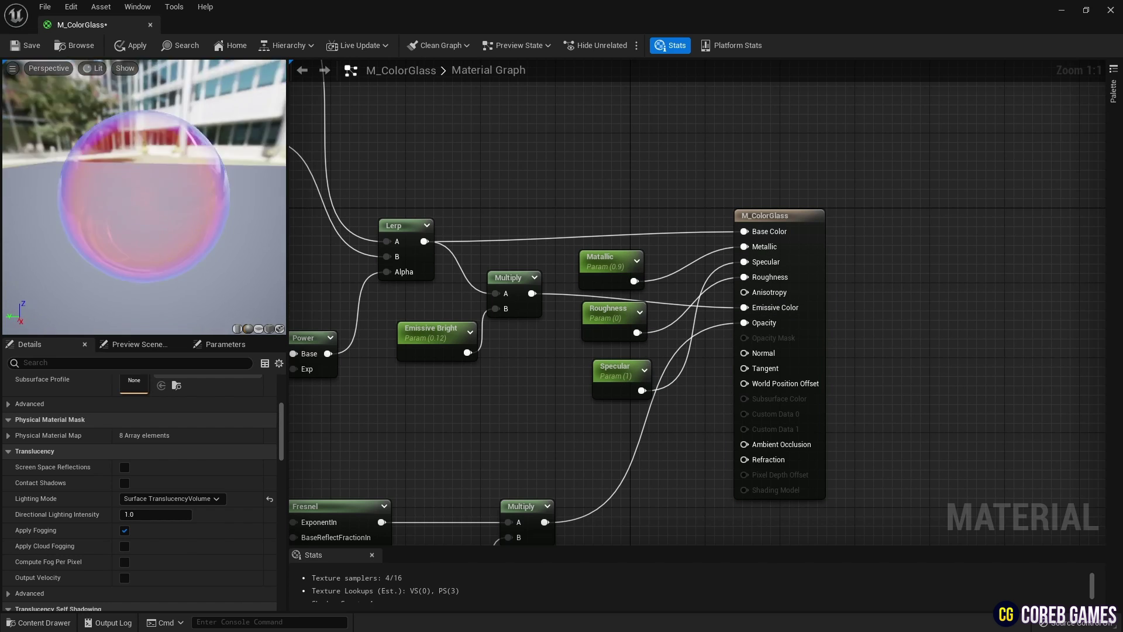
# - Add a Fresnel node and a Lerp node in the empty graph area below the opacity Multiply node
pyautogui.moveTo(883, 388); pyautogui.dragTo(829, 324, button='right')
pyautogui.rightClick(666, 307)
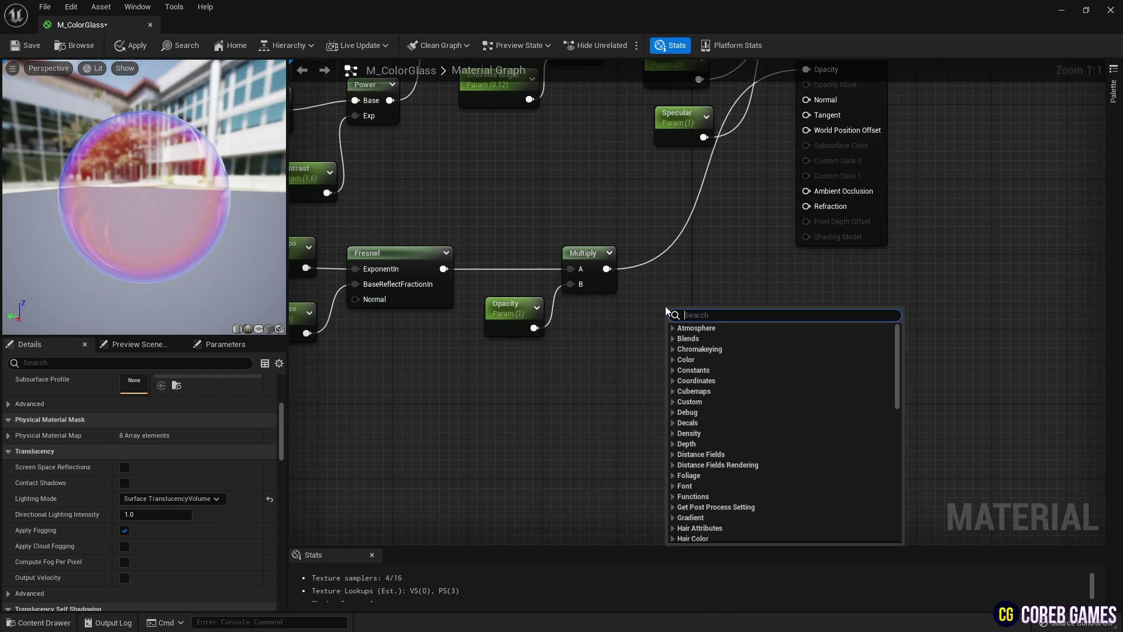
pyautogui.write('fres')
pyautogui.moveTo(698, 316); pyautogui.dragTo(604, 358)
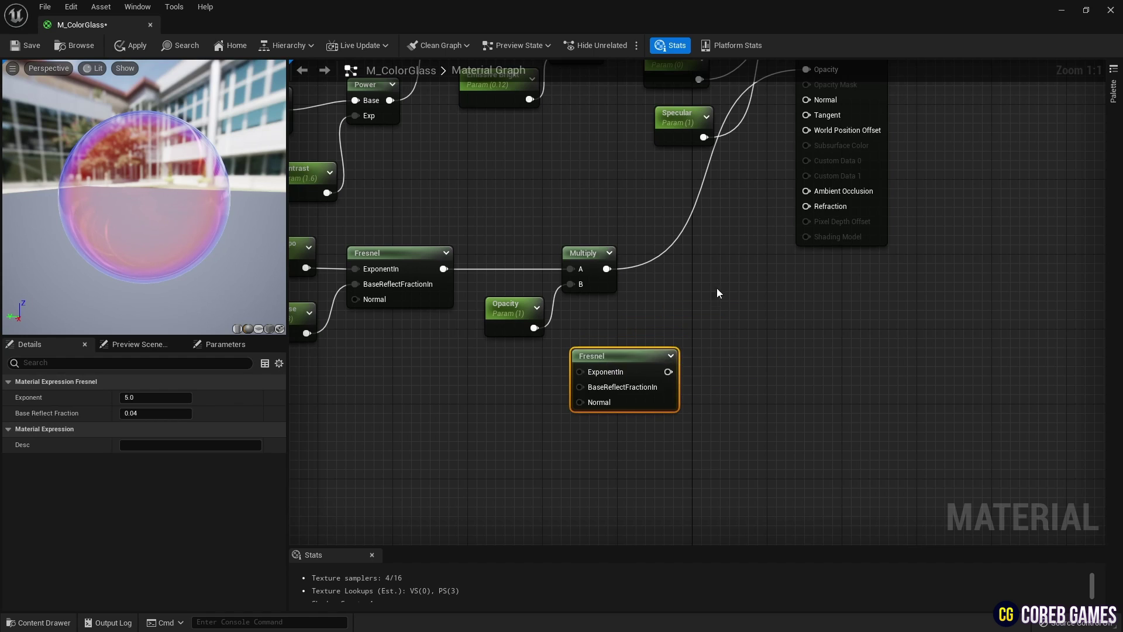
pyautogui.click(712, 282)
pyautogui.click(662, 303)
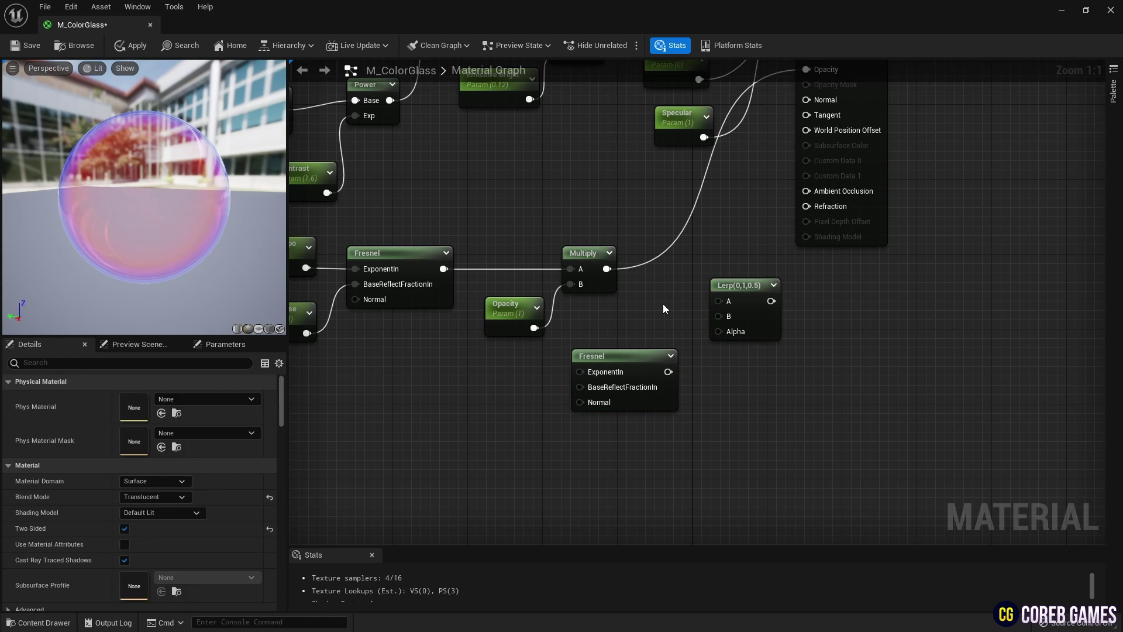
# - Set the new Fresnel's base reflect fraction to 0 and connect its output to the new Lerp's Alpha
pyautogui.click(627, 354)
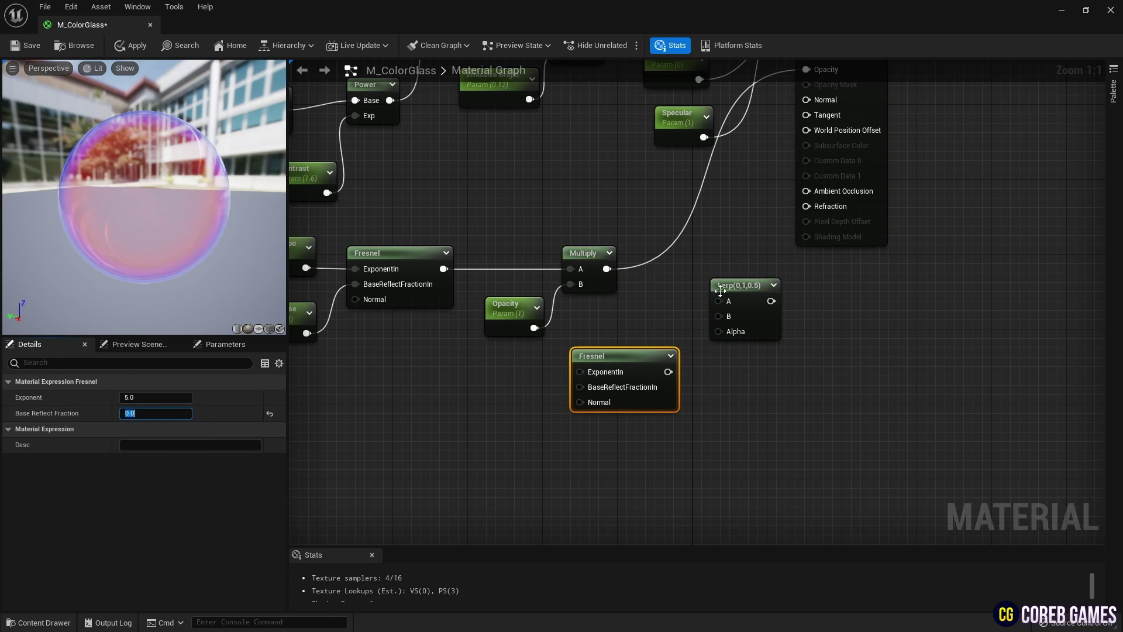
pyautogui.click(695, 327)
pyautogui.moveTo(724, 338); pyautogui.dragTo(719, 332)
# - Set the new Lerp's Const A to 1 and Const B to 1.5
pyautogui.click(738, 285)
pyautogui.click(156, 397)
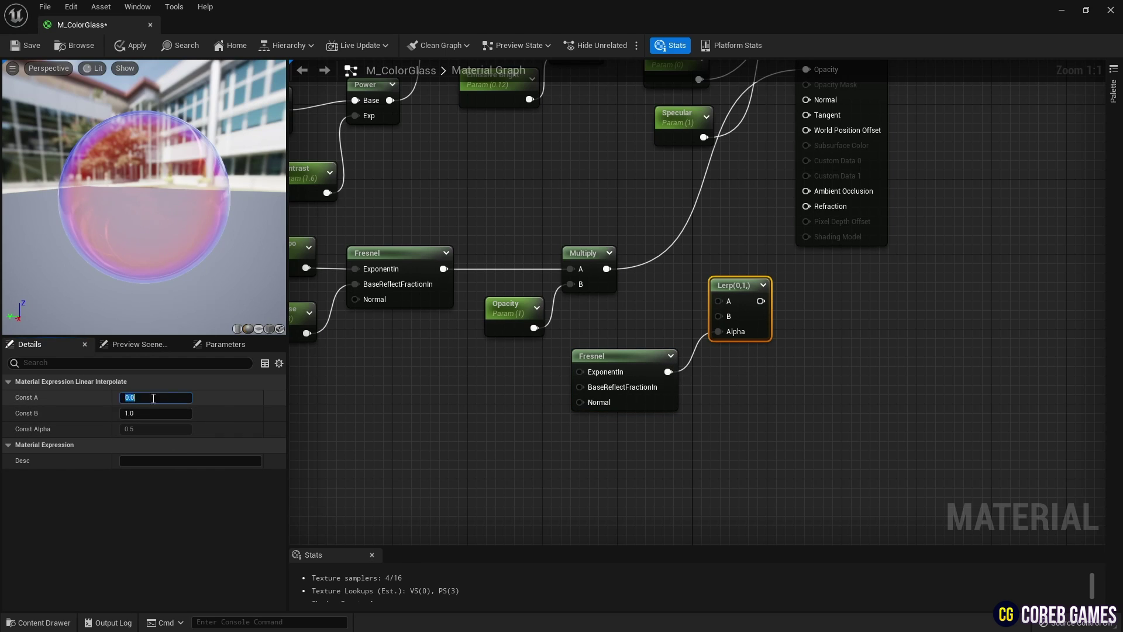
pyautogui.write('1')
pyautogui.click(155, 413)
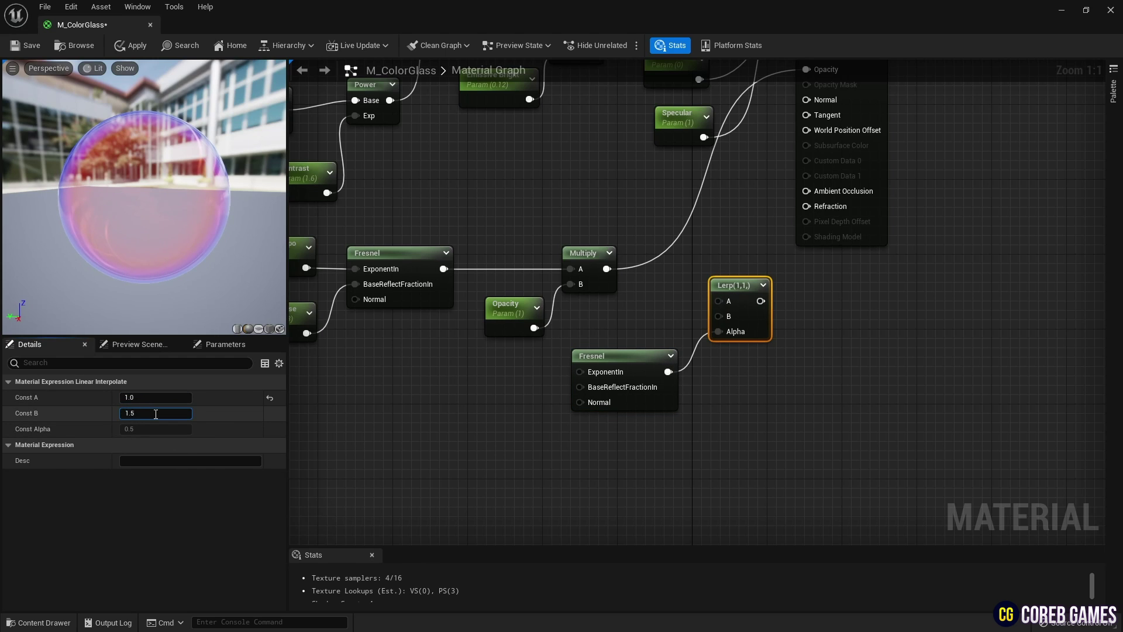
# - Move the new Fresnel beneath the Lerp and connect the Lerp's output to the material's Refraction input
pyautogui.moveTo(636, 357); pyautogui.dragTo(729, 367)
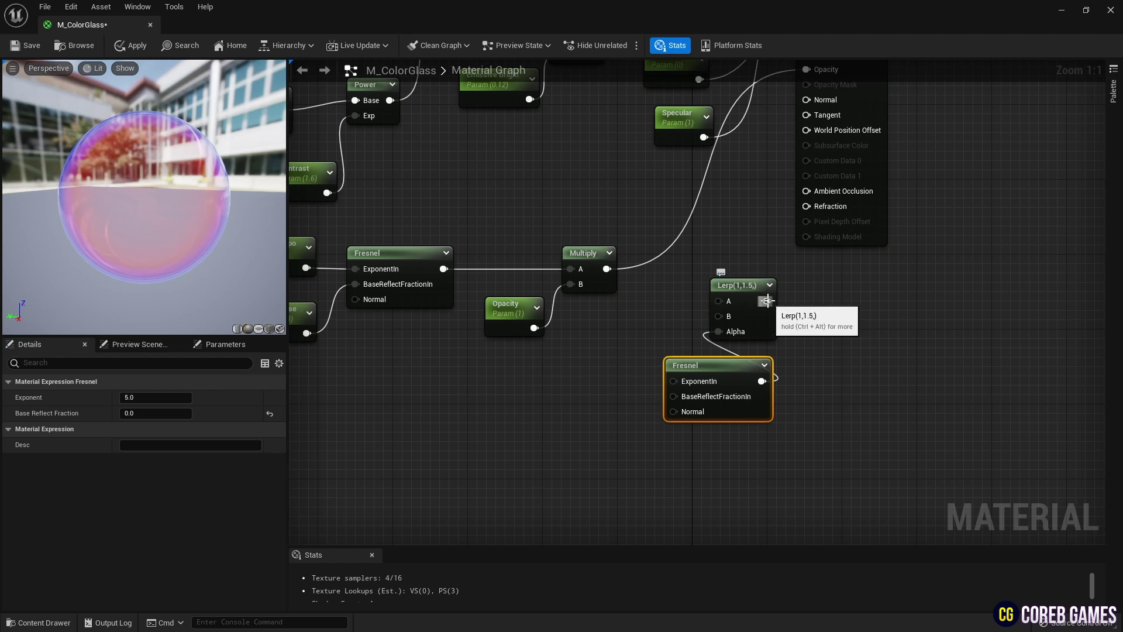
pyautogui.moveTo(767, 301); pyautogui.dragTo(807, 206)
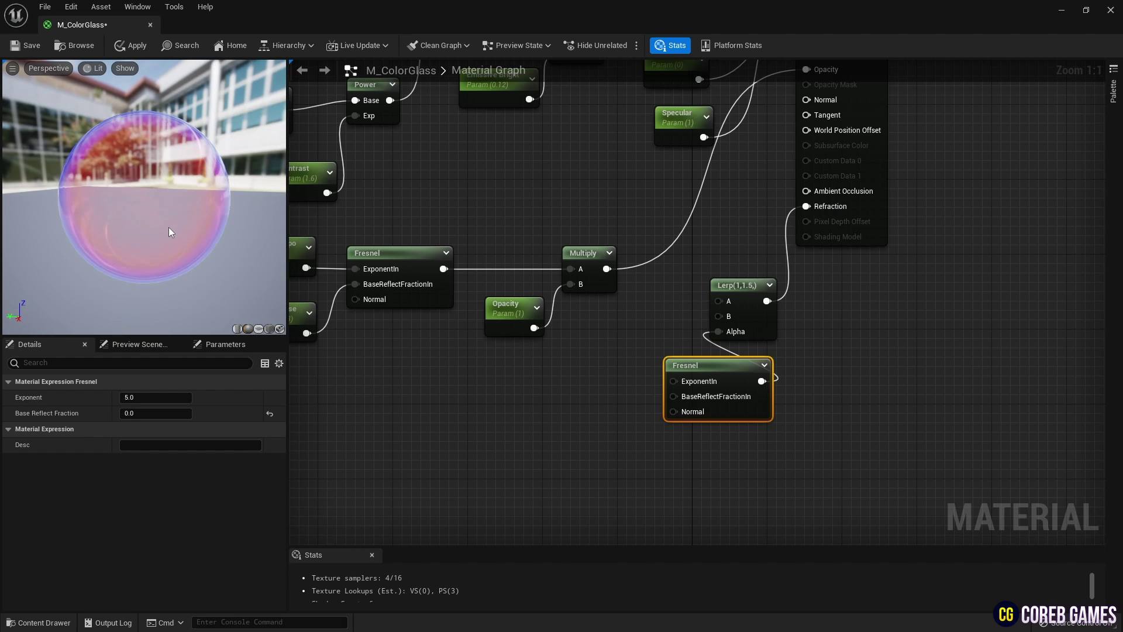
pyautogui.moveTo(169, 228); pyautogui.dragTo(125, 213)
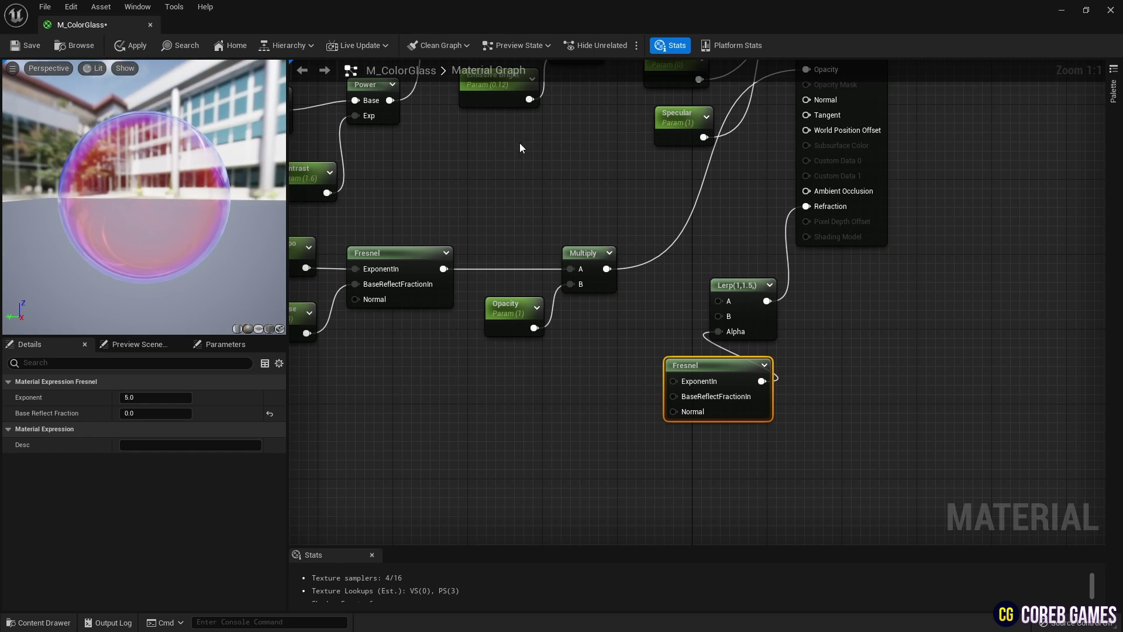
# - Save the M_ColorGlass material and close its editor
pyautogui.click(21, 46)
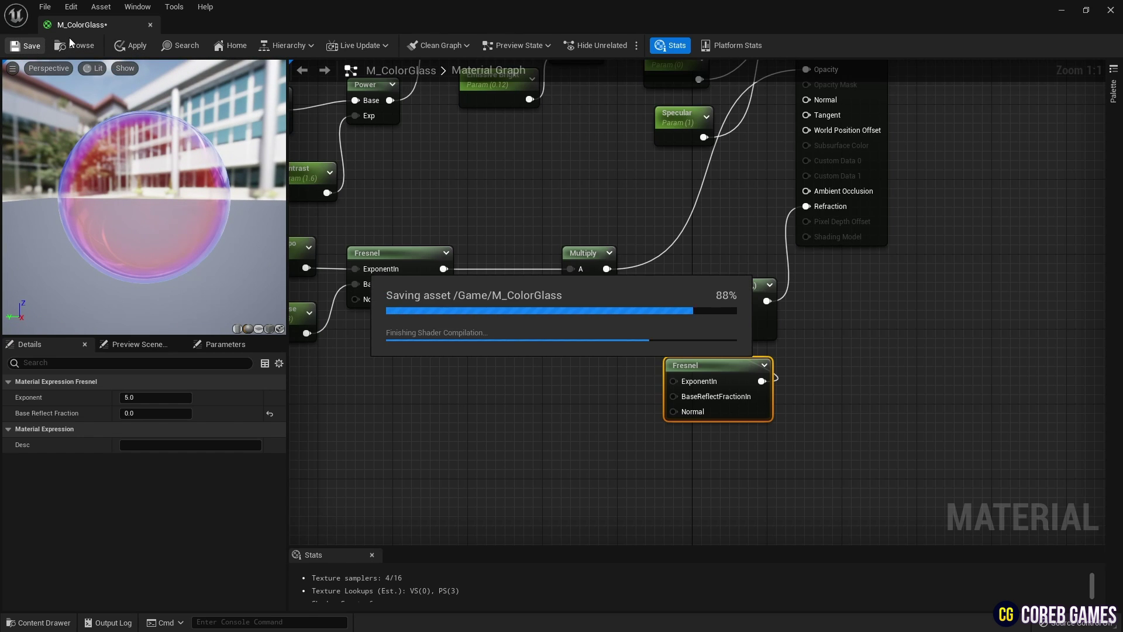
pyautogui.click(151, 24)
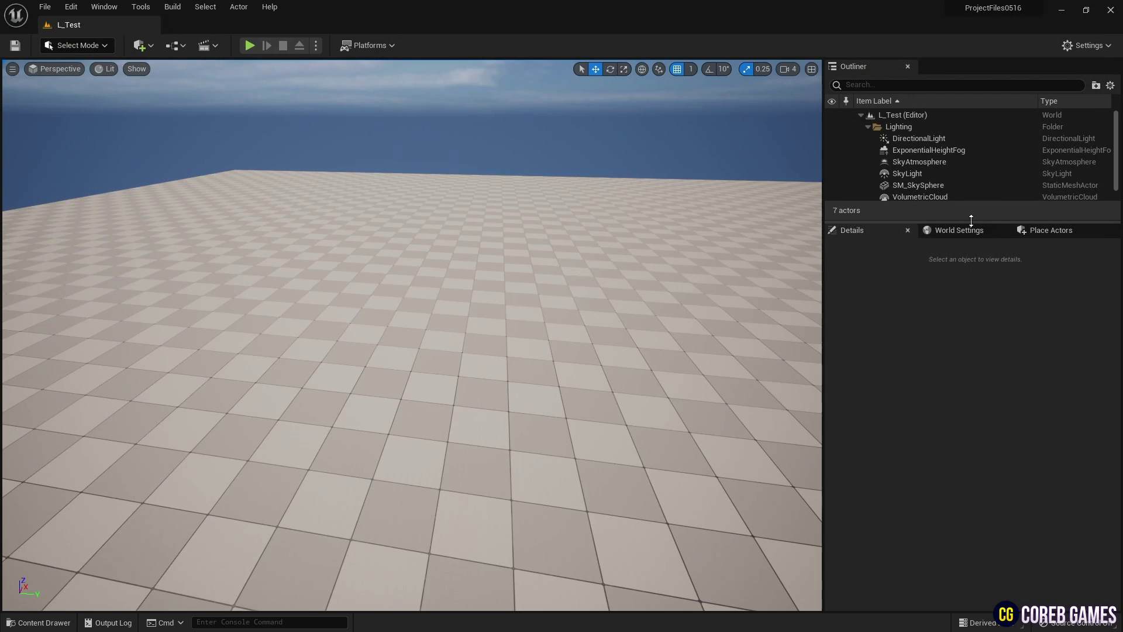
# - Place a cone and a sphere from the basic shapes side by side above the level's floor
pyautogui.click(1047, 230)
pyautogui.click(956, 270)
pyautogui.moveTo(846, 406); pyautogui.dragTo(350, 375)
pyautogui.moveTo(846, 345); pyautogui.dragTo(423, 296)
# - Set the sphere's scale to 3 on the X, Y and Z axes
pyautogui.click(852, 230)
pyautogui.press('w')
pyautogui.moveTo(568, 293); pyautogui.dragTo(541, 280, button='right')
pyautogui.write('3')
pyautogui.press('Tab')
pyautogui.write('3')
pyautogui.press('Tab')
pyautogui.write('3')
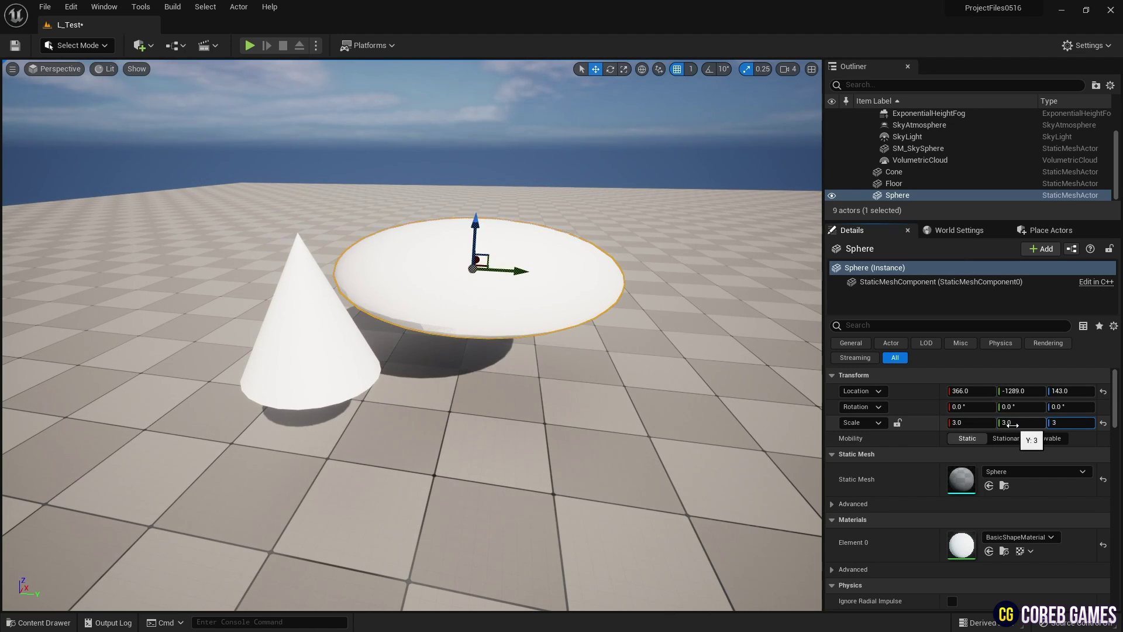
pyautogui.press('Return')
# - Set the cone's scale to 2 on the X, Y and Z axes
pyautogui.click(316, 334)
pyautogui.click(954, 423)
pyautogui.write('2')
pyautogui.press('Tab')
pyautogui.write('2')
pyautogui.press('Tab')
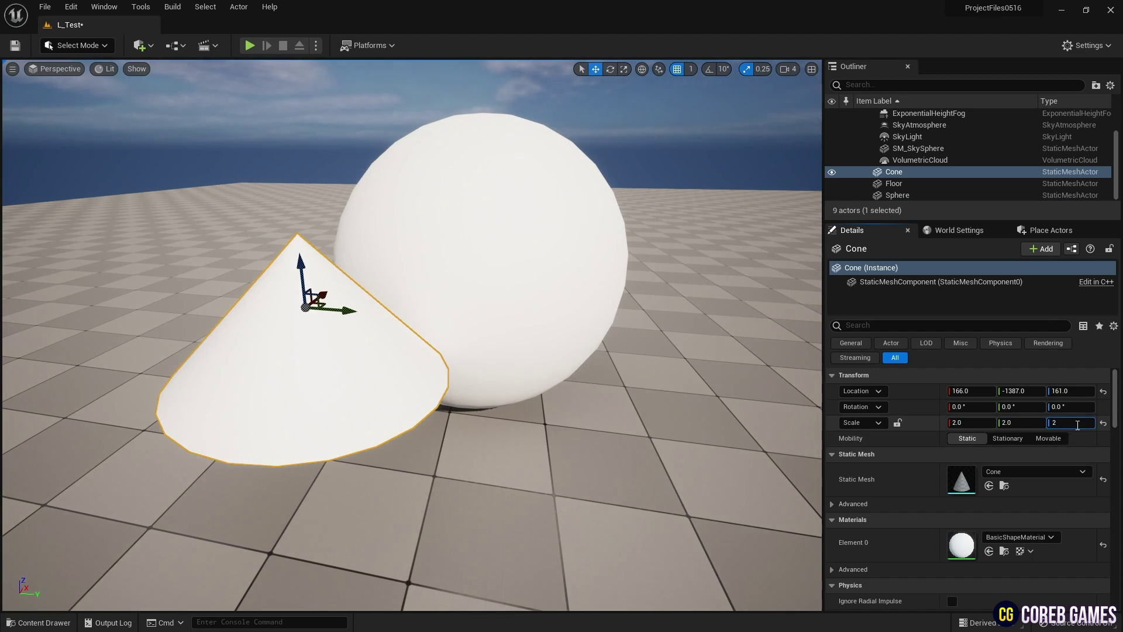
pyautogui.write('2')
pyautogui.press('Return')
# - Move the cone along its Y axis away from the sphere, and select the sphere
pyautogui.moveTo(348, 313); pyautogui.dragTo(238, 304)
pyautogui.click(439, 292)
pyautogui.moveTo(439, 293); pyautogui.dragTo(403, 246, button='right')
# - Create a material instance of M_ColorGlass with the default name M_ColorGlass_Inst and open it
pyautogui.click(50, 622)
pyautogui.rightClick(476, 460)
pyautogui.click(570, 190)
pyautogui.press('Return')
pyautogui.doubleClick(532, 444)
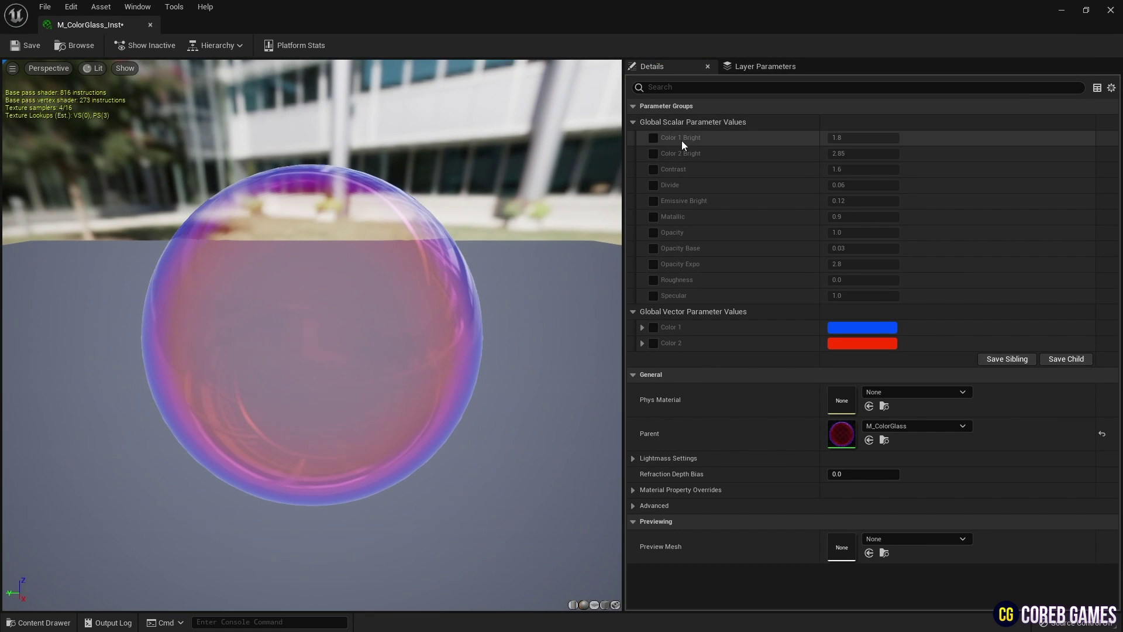
# - Enable all scalar and vector parameter overrides in M_ColorGlass_Inst and close the instance editor
pyautogui.moveTo(653, 137); pyautogui.dragTo(663, 335)
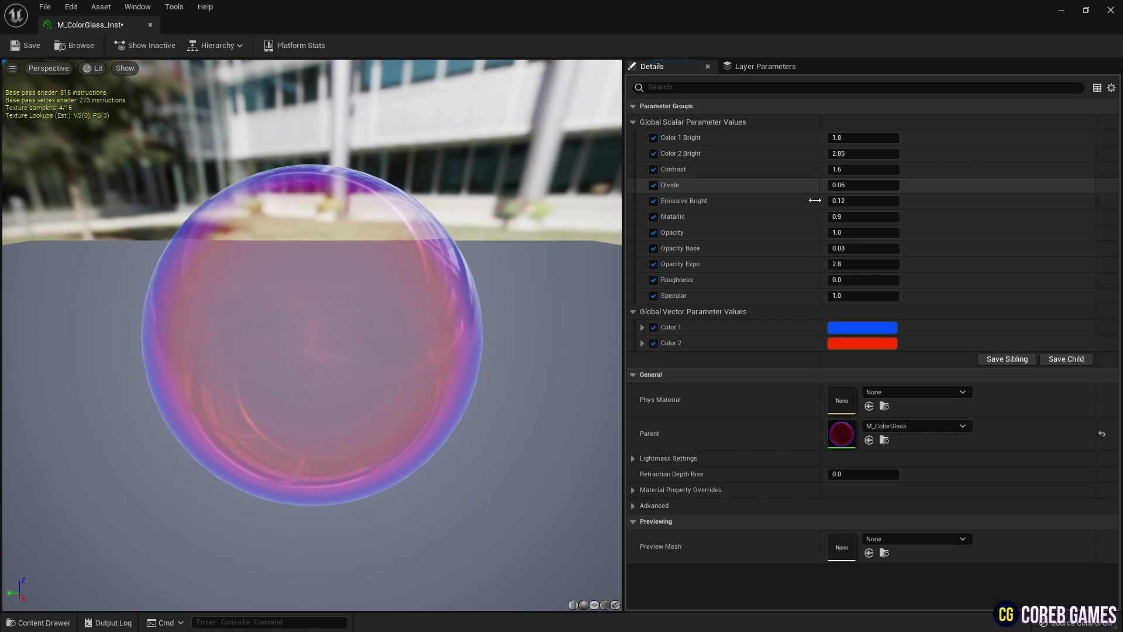
pyautogui.click(150, 26)
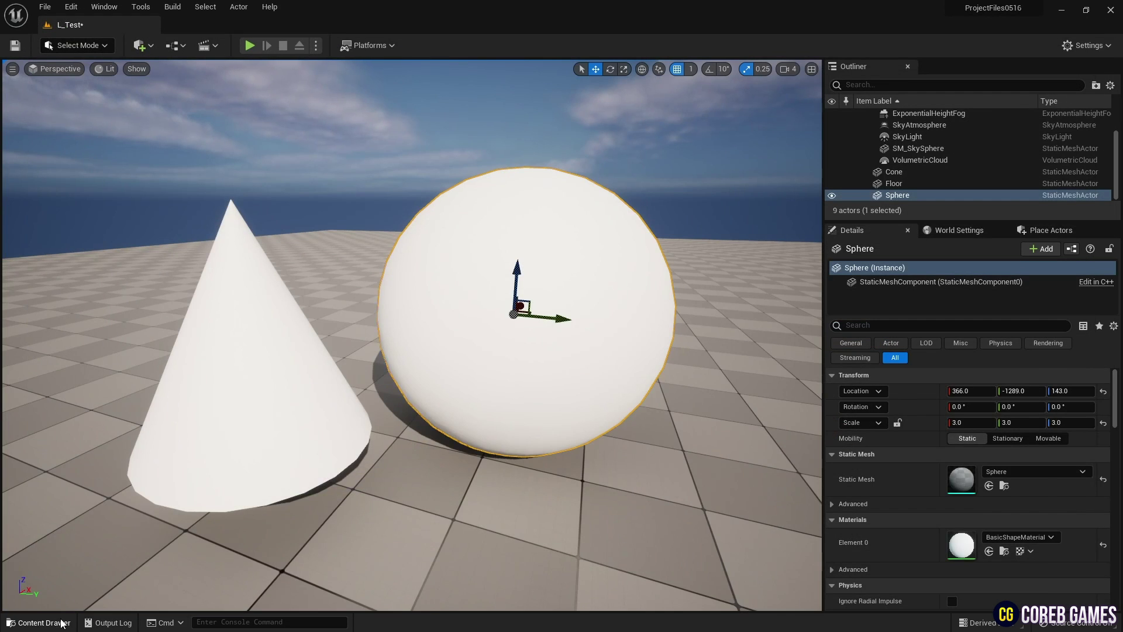
# - Apply the M_ColorGlass_Inst material to the sphere and the cone in the level
pyautogui.click(38, 622)
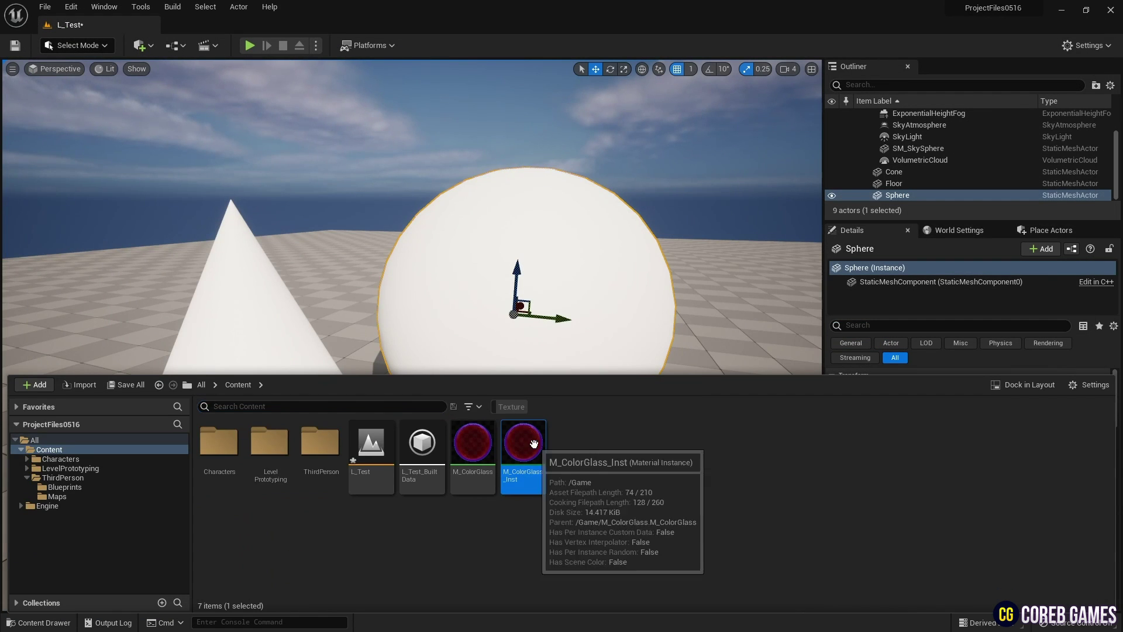
pyautogui.moveTo(517, 459); pyautogui.dragTo(526, 328)
pyautogui.click(58, 625)
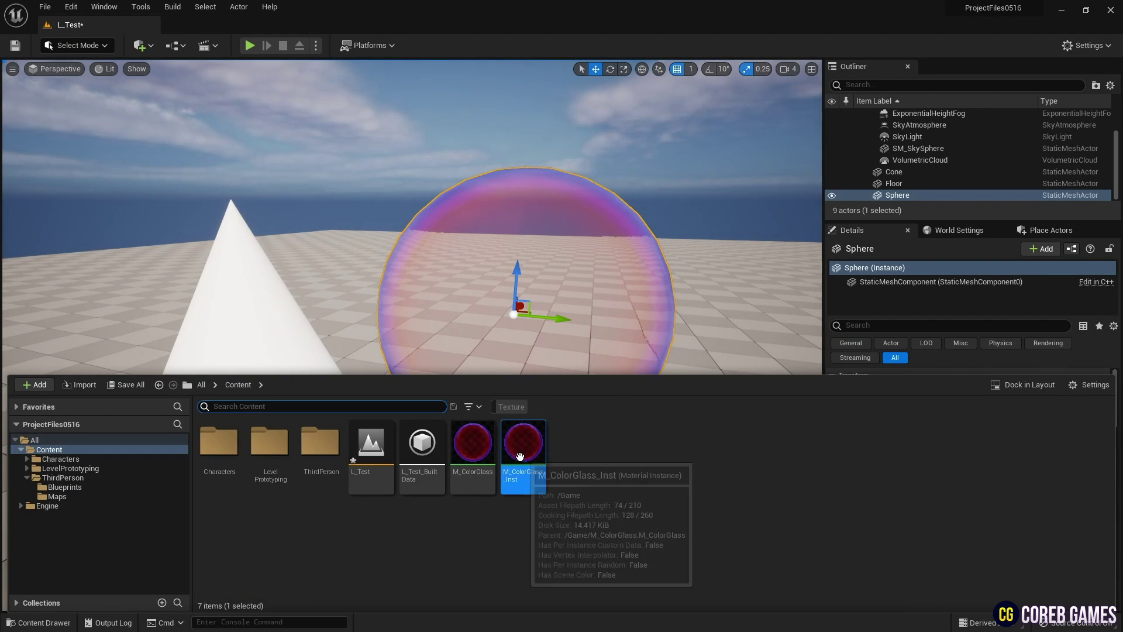
pyautogui.moveTo(520, 459); pyautogui.dragTo(281, 348)
pyautogui.moveTo(280, 348); pyautogui.dragTo(292, 310, button='right')
pyautogui.press('s')
pyautogui.moveTo(481, 345)
pyautogui.mouseDown(button='right')
pyautogui.moveTo(468, 307)
pyautogui.moveTo(486, 381)
pyautogui.moveTo(480, 345)
pyautogui.mouseUp(button='right')
pyautogui.press('w')
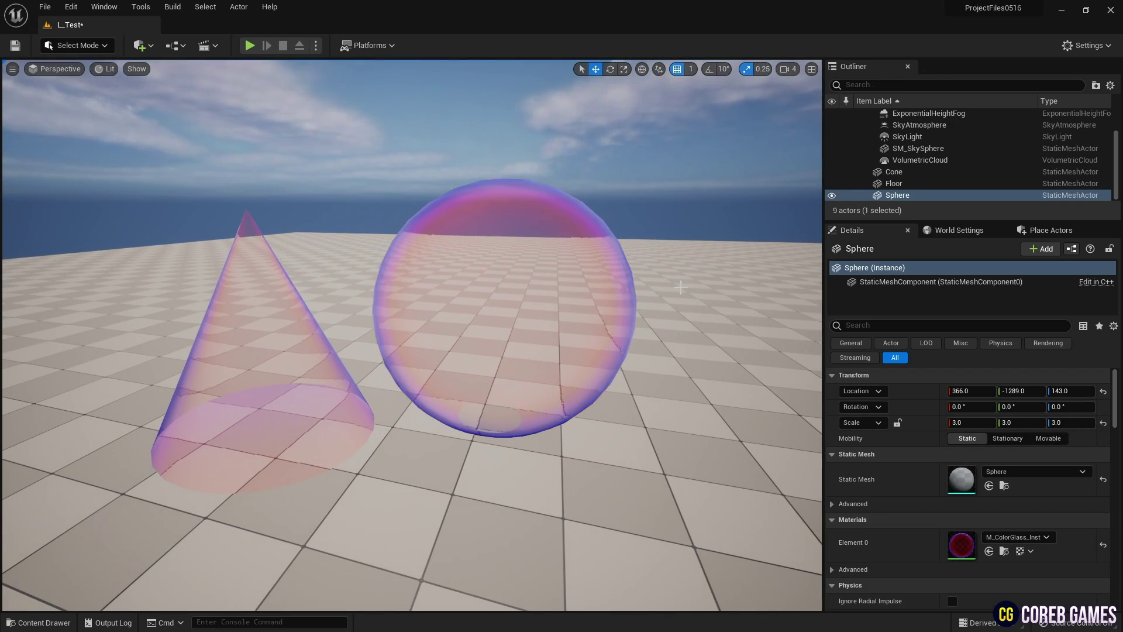